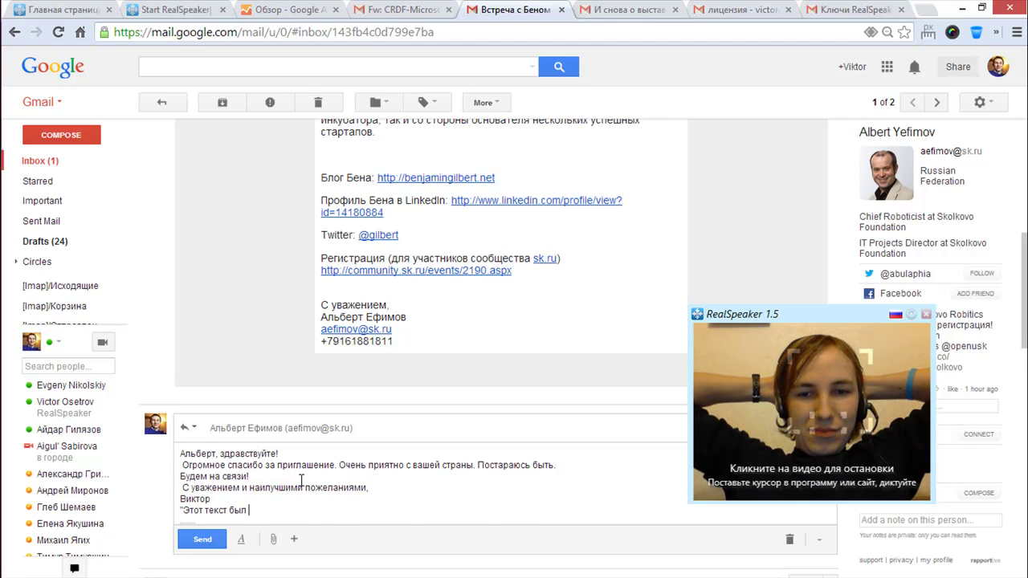
Send the finished reply to the event invitation and open the email about the Mobile World Congress 2014 exhibition at its beginning.
key(ctrl+Return)
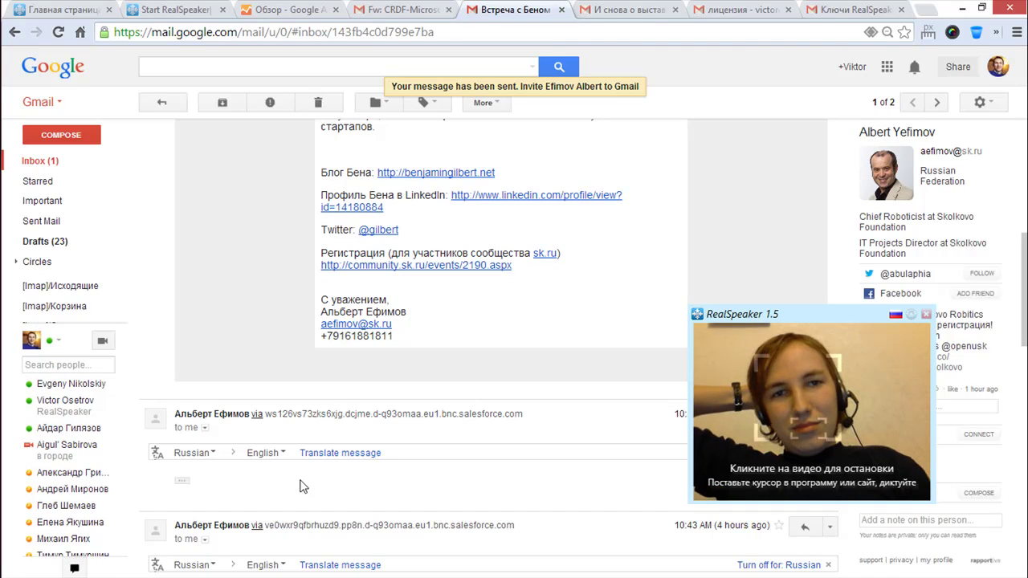
click(568, 10)
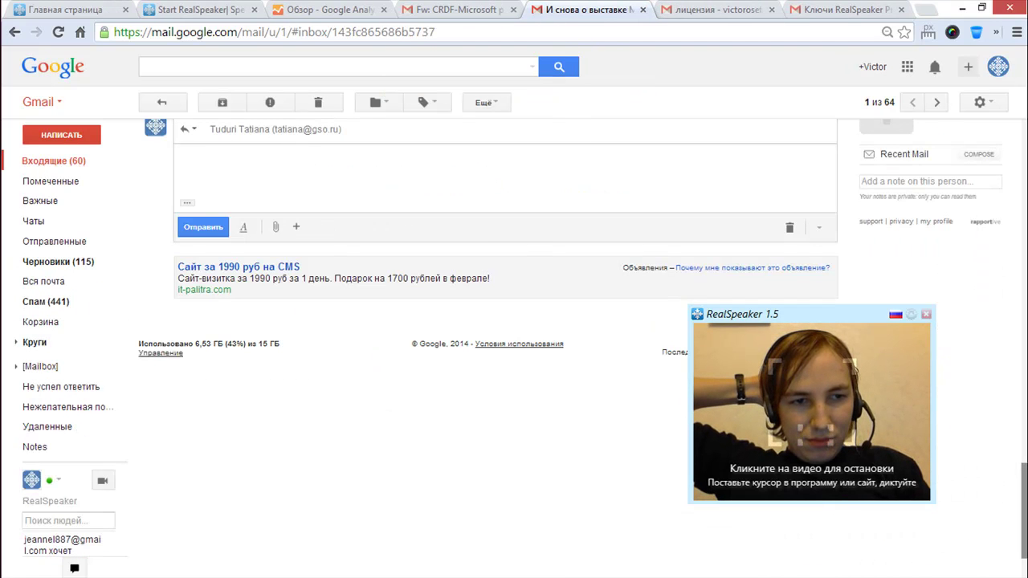
scroll(506, 345, up, 10)
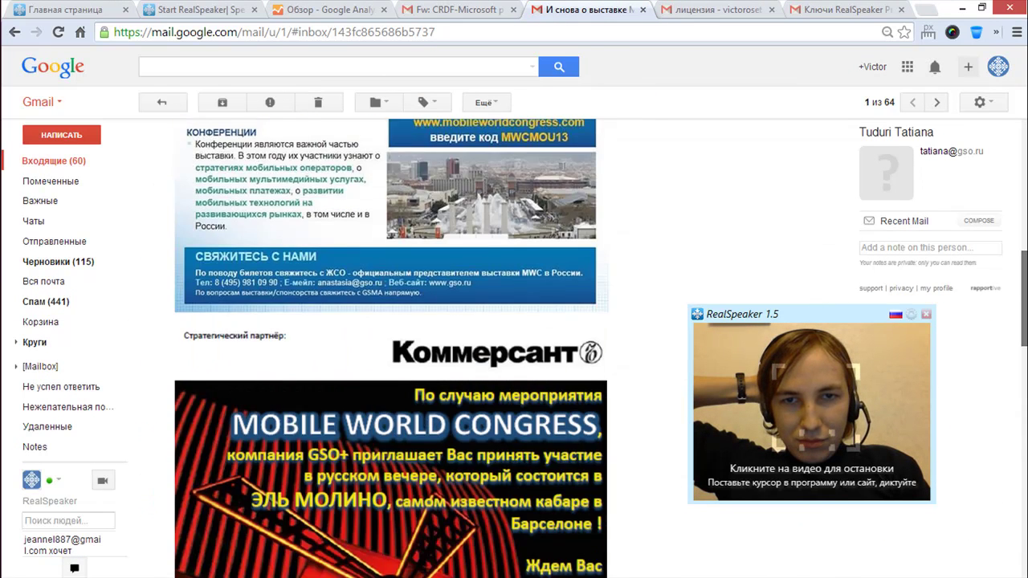
scroll(506, 345, up, 6)
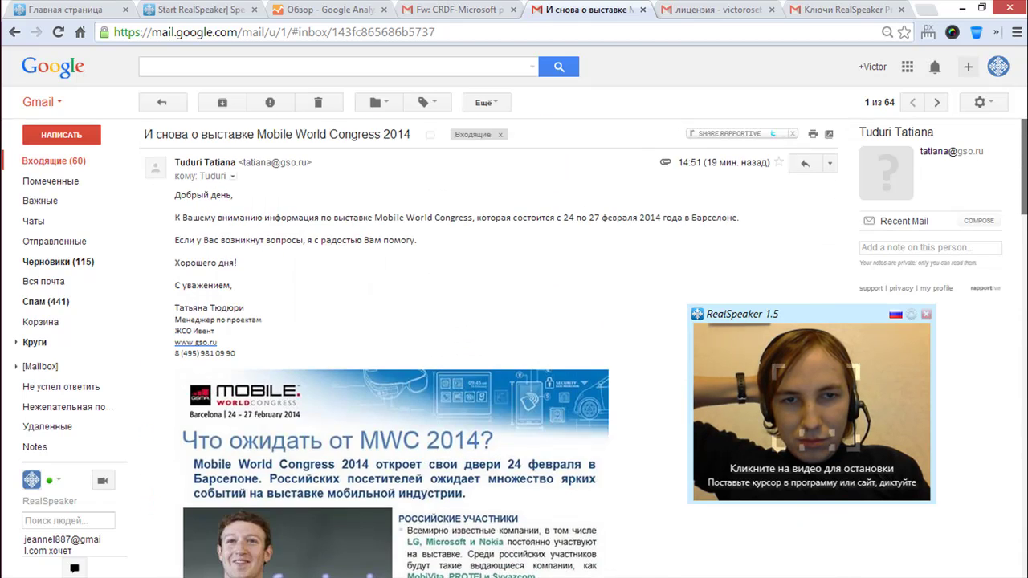
Start a reply to the exhibition email with the recipient's first name followed by ", спасибо!".
key(r)
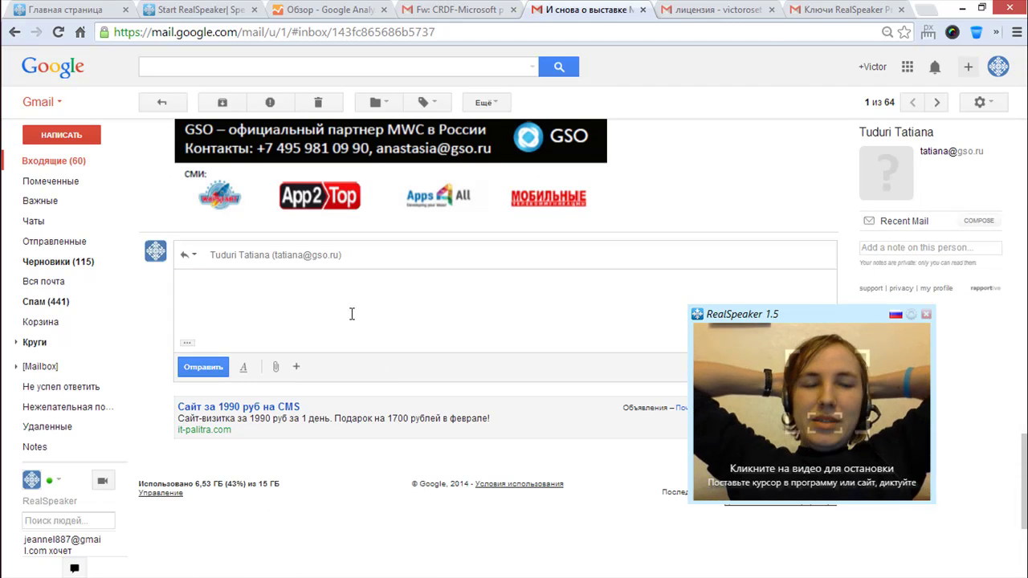
text(Татьяна)
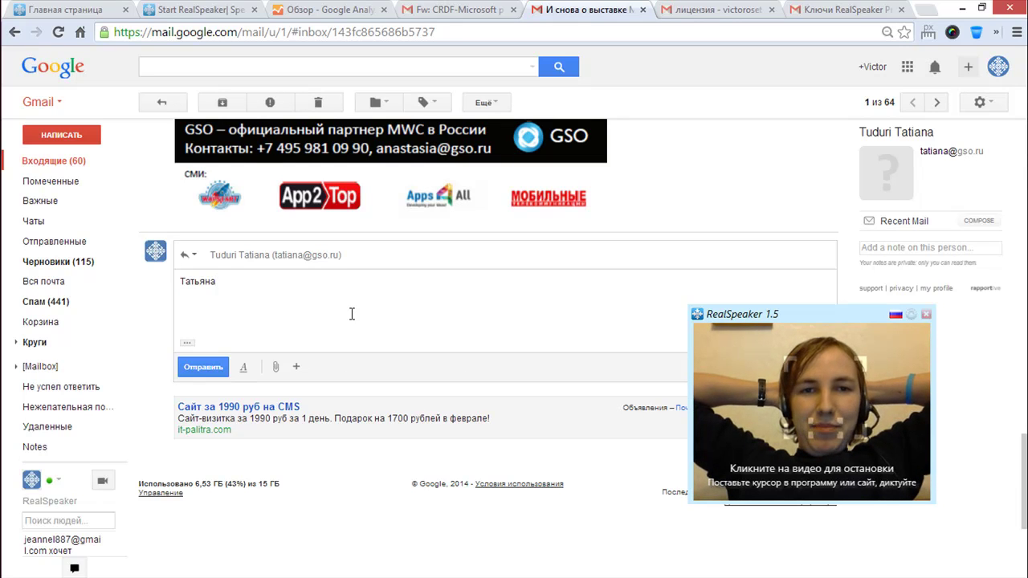
text(, спасибо)
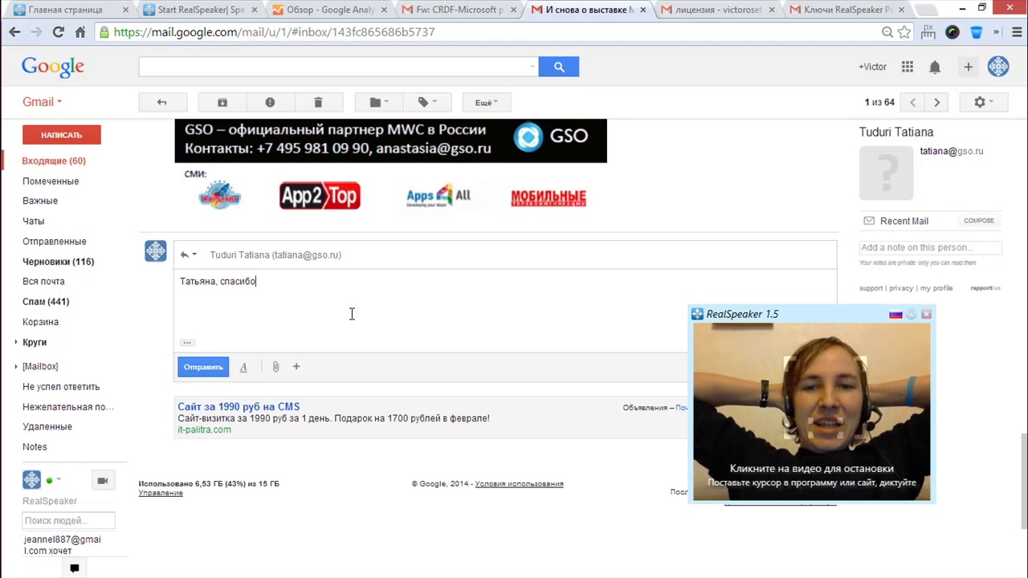
text(!)
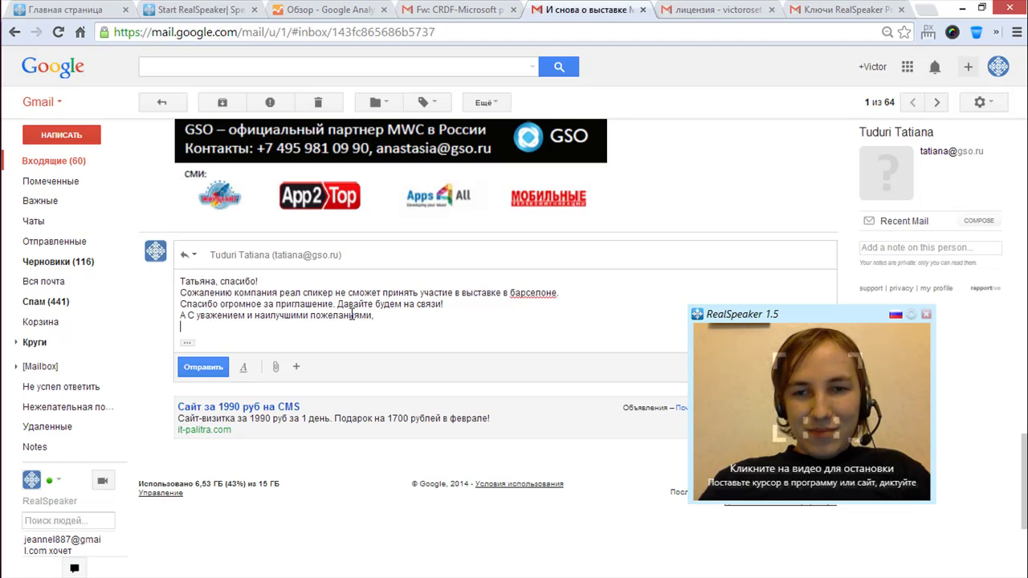
Delete the stray "А" and space before "С уважением" in the reply's closing line.
key(Up)
key(Left)
key(Left)
key(Left)
key(Left)
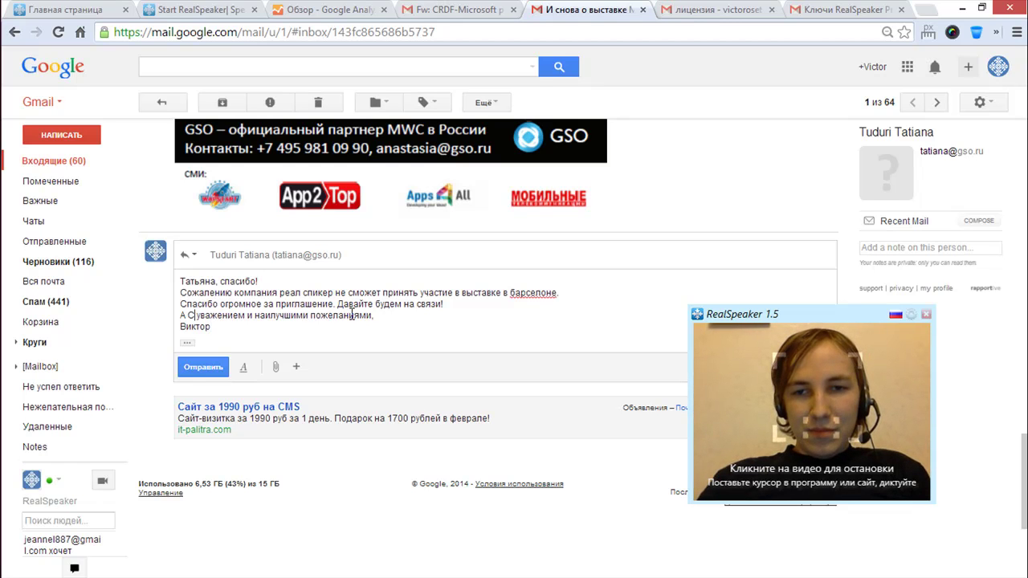
key(BackSpace)
key(BackSpace)
Correct the reply's second line by changing "Сожалению" to "К сожалению" and capitalizing "Барселоне".
key(Up)
key(Up)
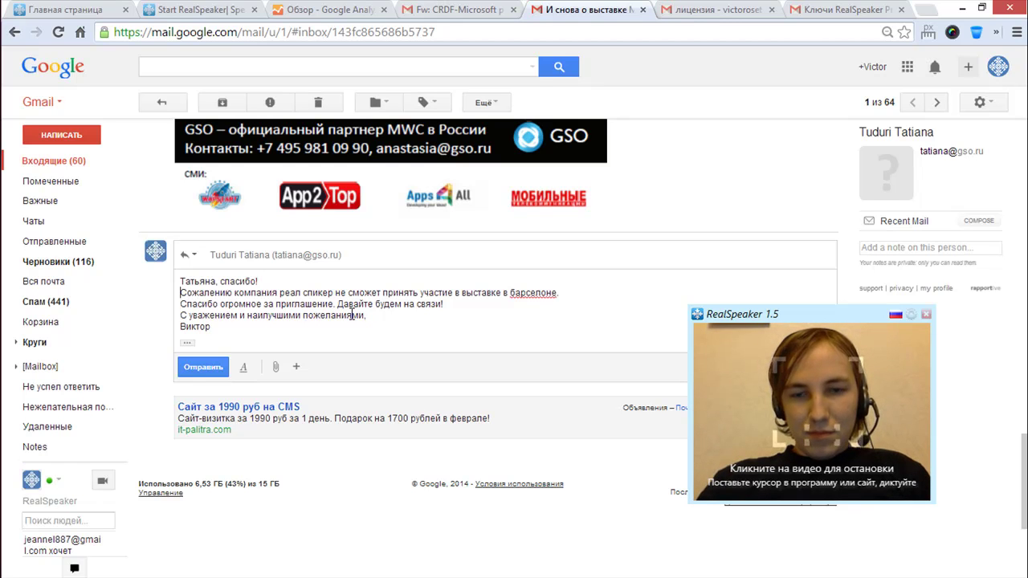
text(К)
key(Delete)
text(с)
key(ctrl+Right)
key(ctrl+Right)
key(ctrl+Right)
key(ctrl+Right)
key(ctrl+Right)
key(ctrl+Right)
text(Б)
key(Delete)
key(Down)
key(Down)
key(Down)
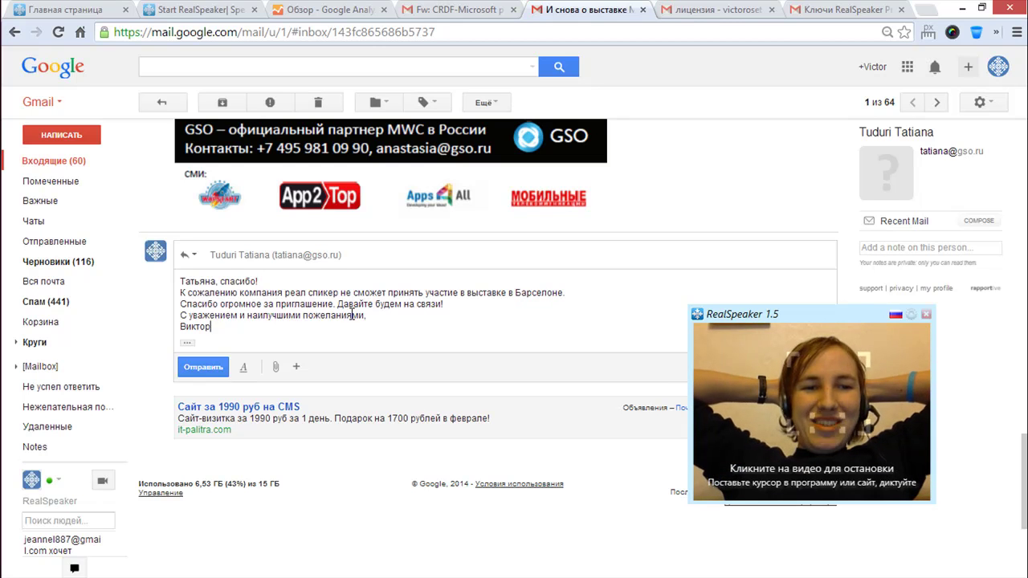
key(Return)
text("Этот текст был )
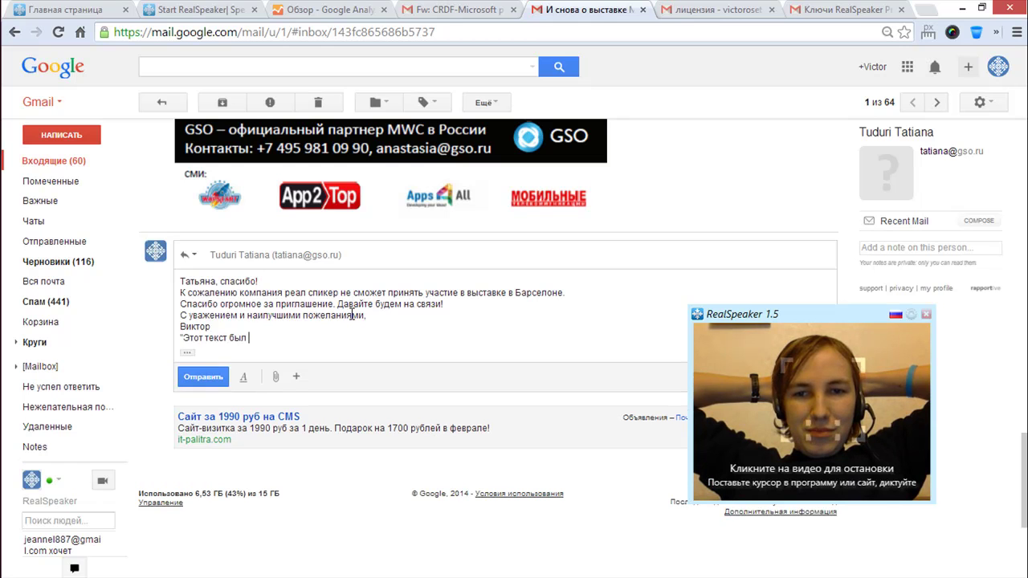
text(набран с помощью программы RealSpeaker - www.realspeaker.net")
key(Return)
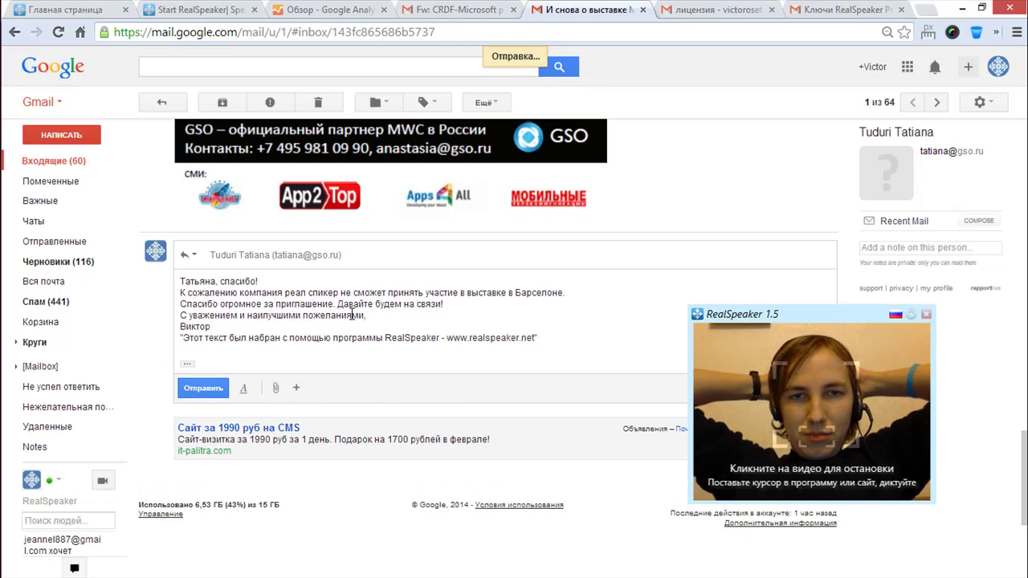
Open the email about the licence and begin its reply with the recipient's first name and ", здравствуйте!" on its own line.
click(645, 10)
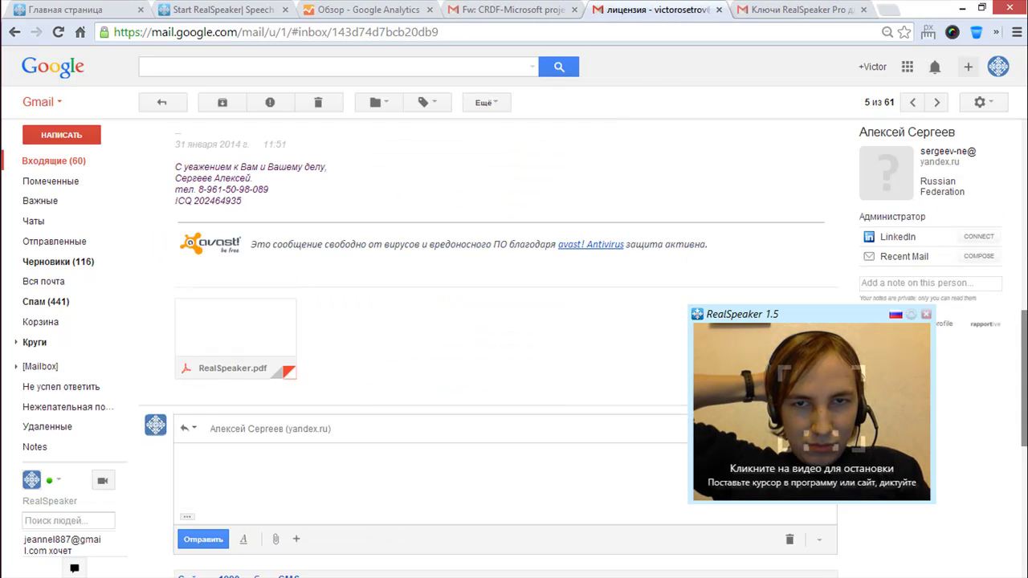
scroll(371, 326, down, 10)
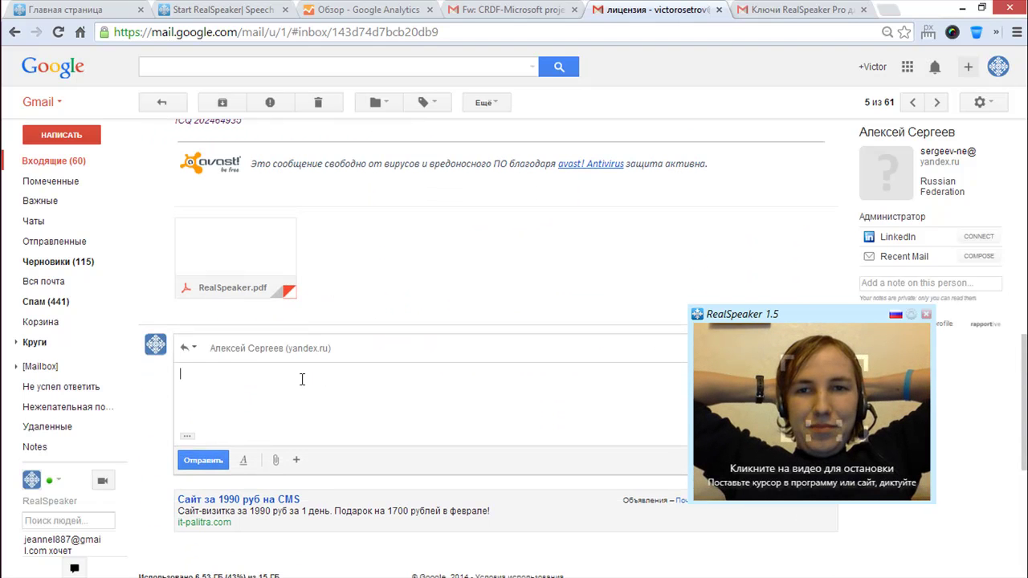
text(Алексей)
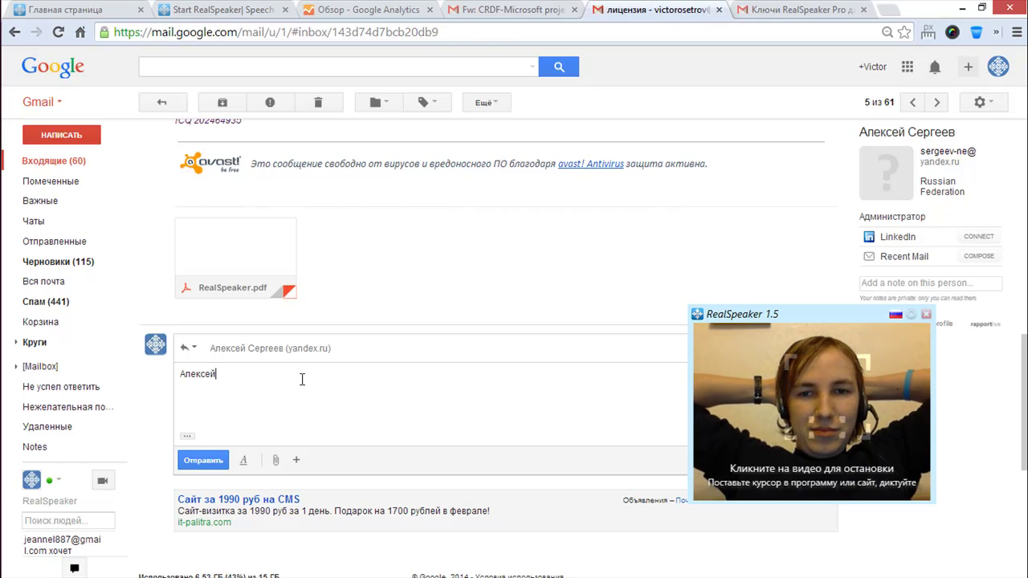
text(, здравствуйте!)
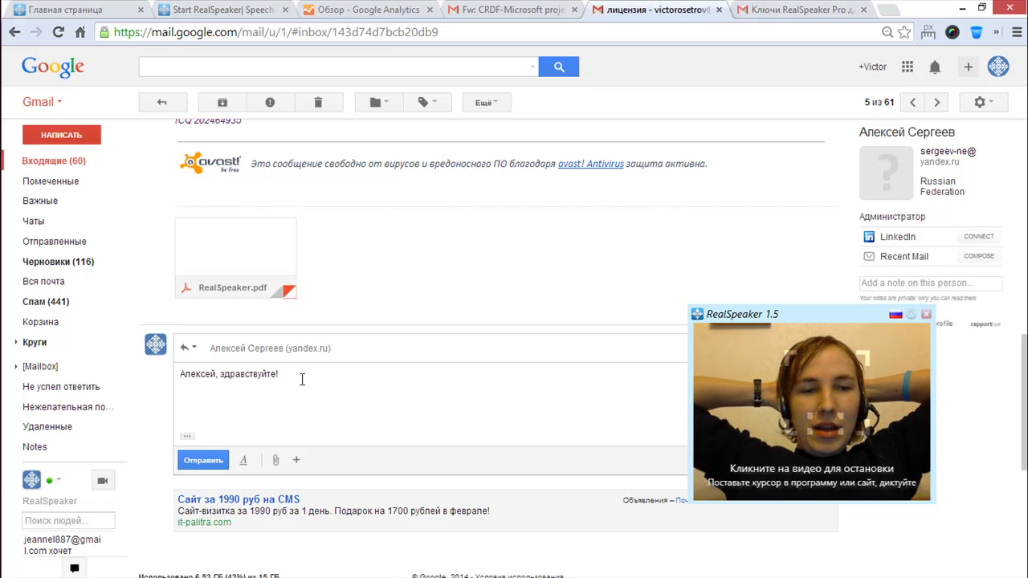
key(Return)
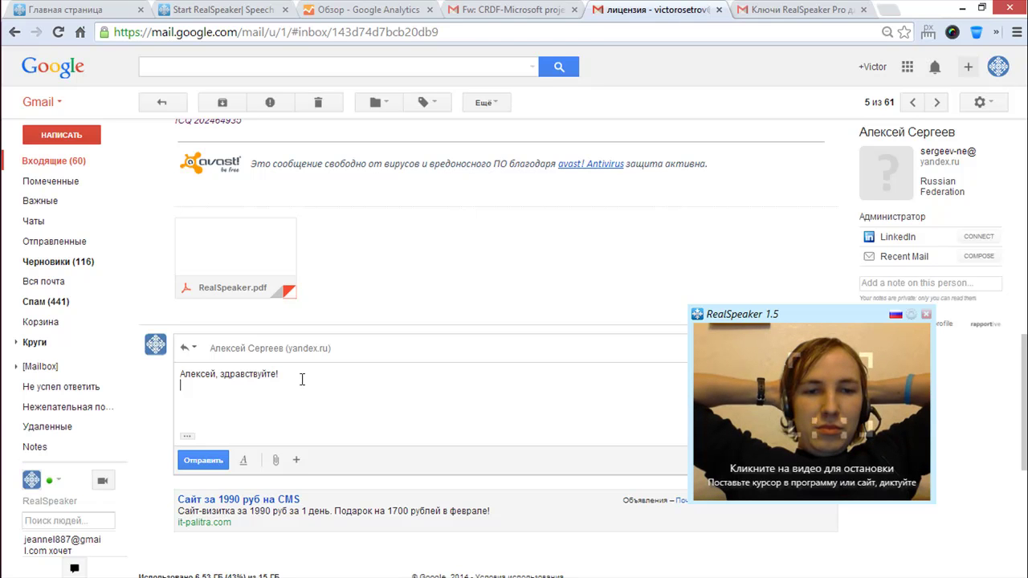
Write "Конечно может остановить наша программа на любой компьютер который поддерживает ее." below the greeting.
text(К)
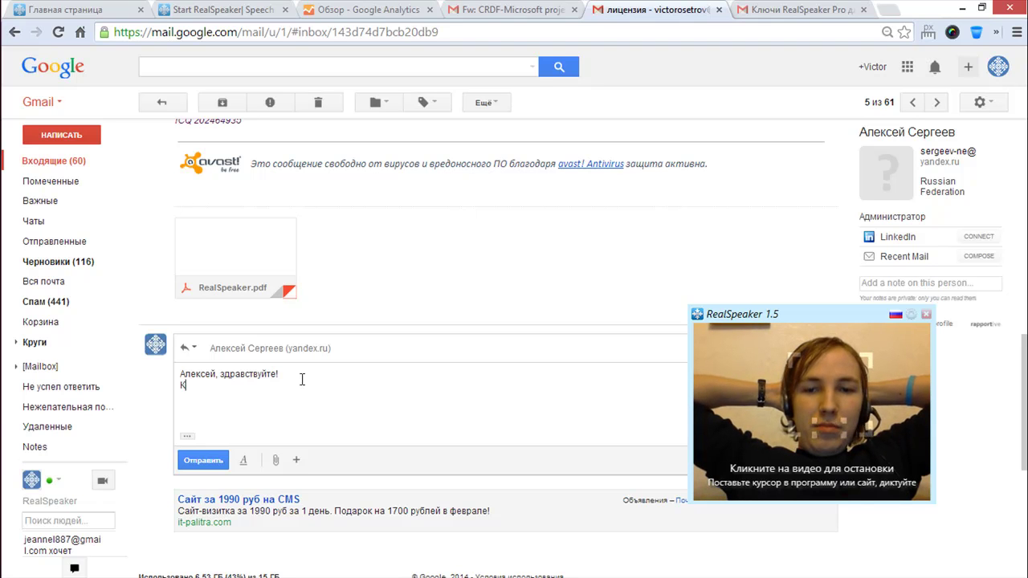
text(онечно может остановить наша программа на любой компьютер который поддерживает ее)
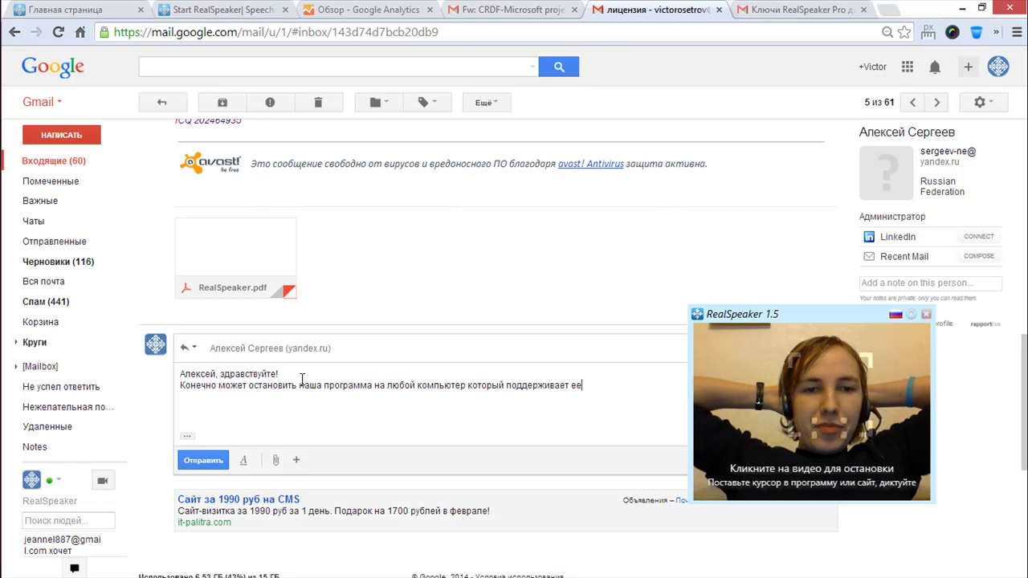
text(.)
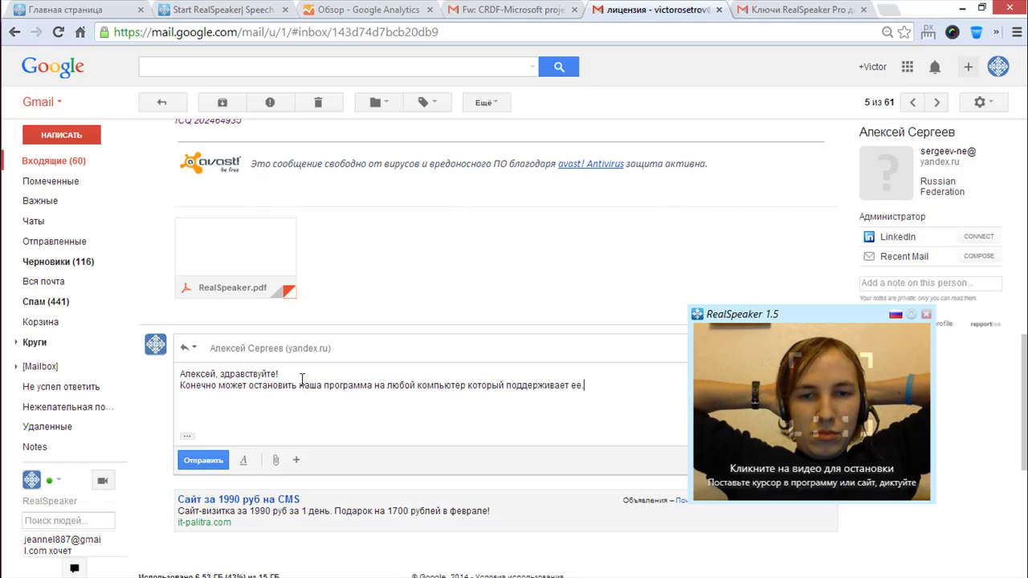
Add the sentence "Реал спикер работы операционных системах windows 7 и 8." and start a new line.
text(Реал спикер )
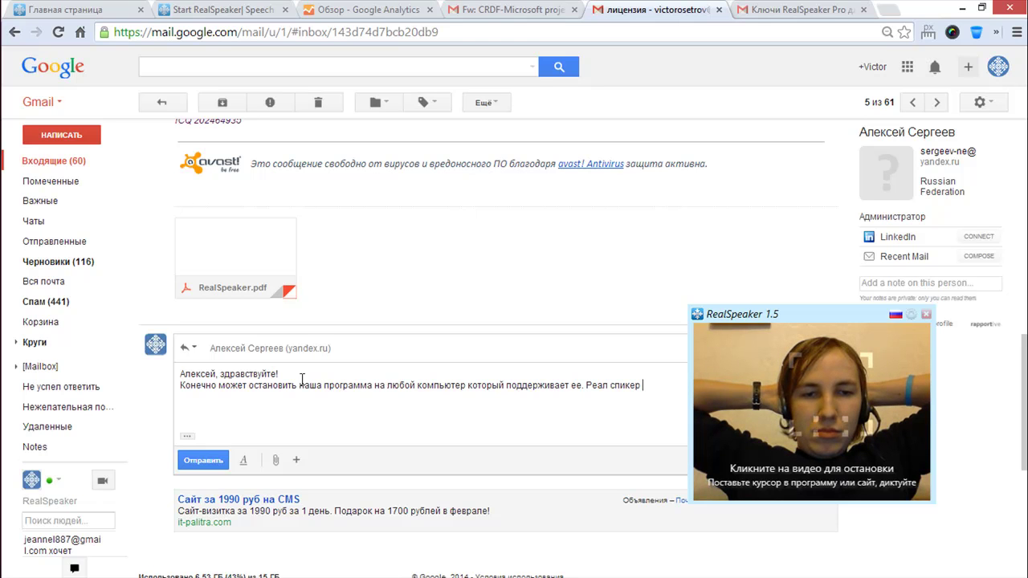
text(работы оп и 8)
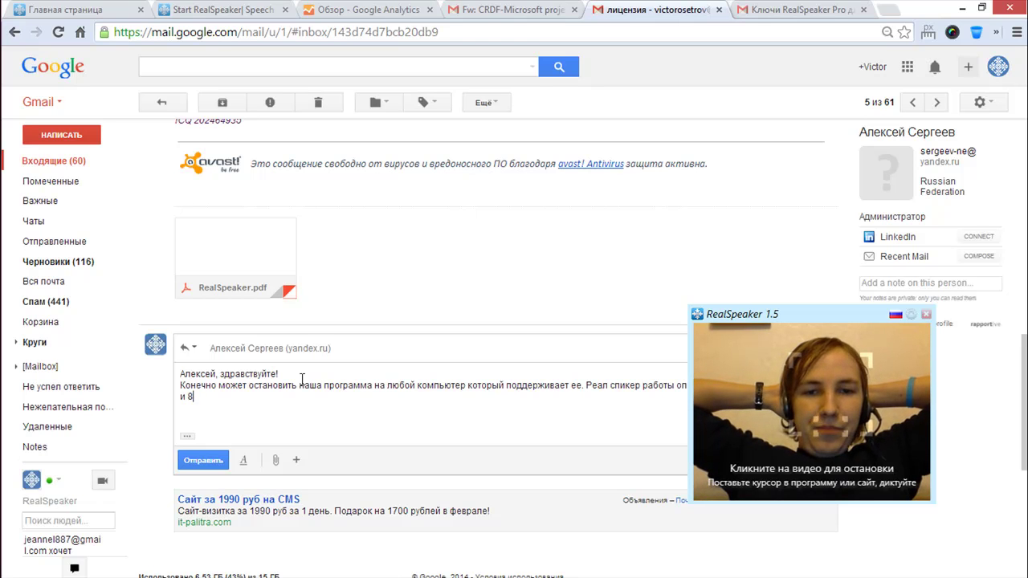
text(.)
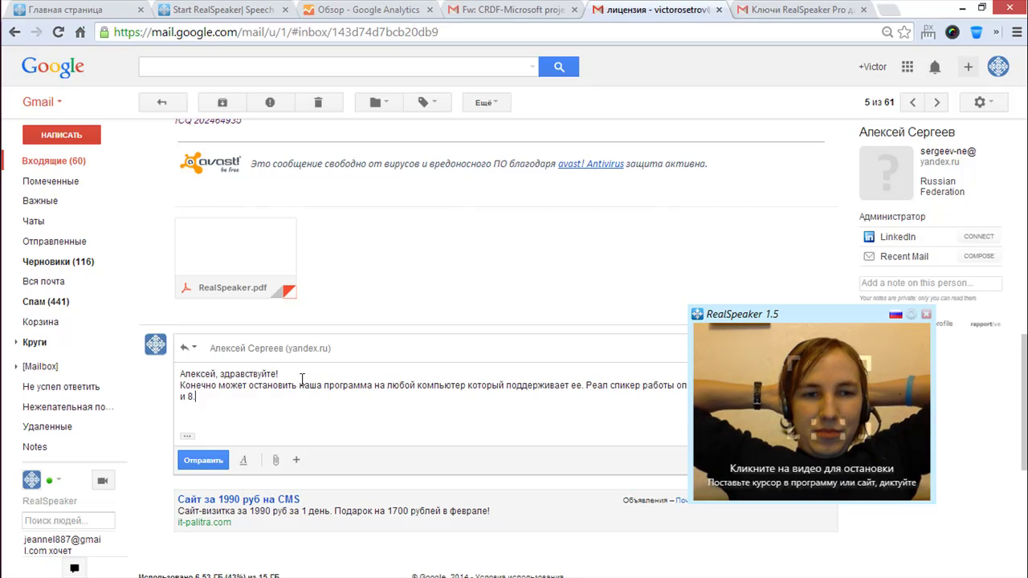
key(Return)
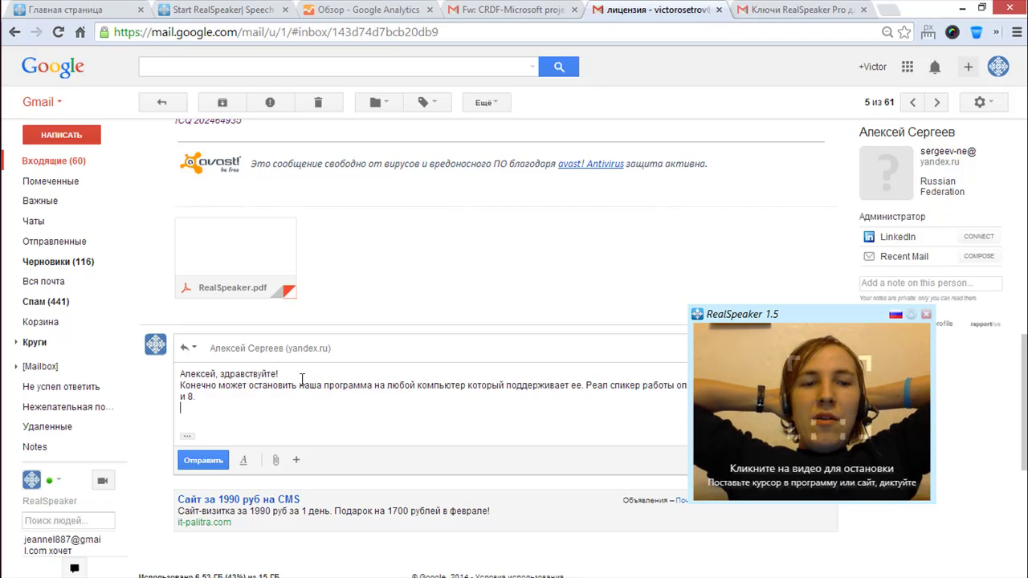
Add "Приятного пользования! Если вас будут вопросы, напишите мне!" and close with "С уважением и наилучшими пожеланиями," and the sender's first name.
text(Приятного пользования! Если вас будут вопросы, напишите мне!)
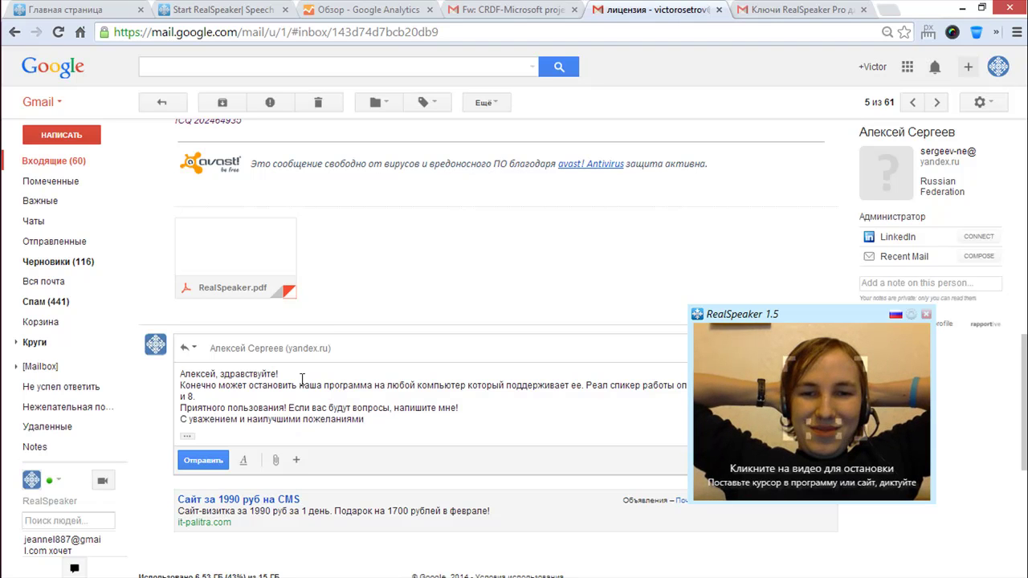
text(,)
key(Return)
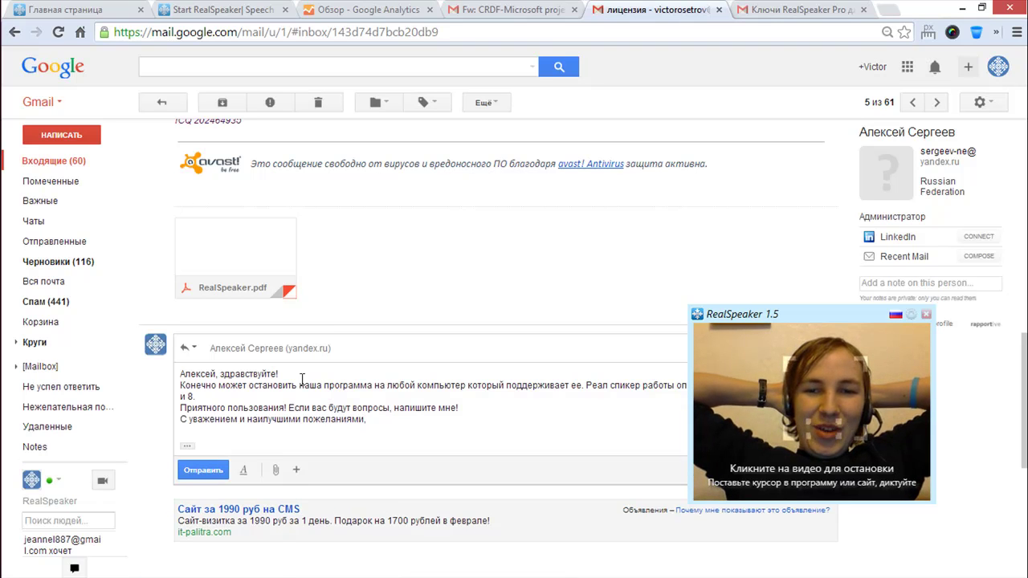
text(Виктор)
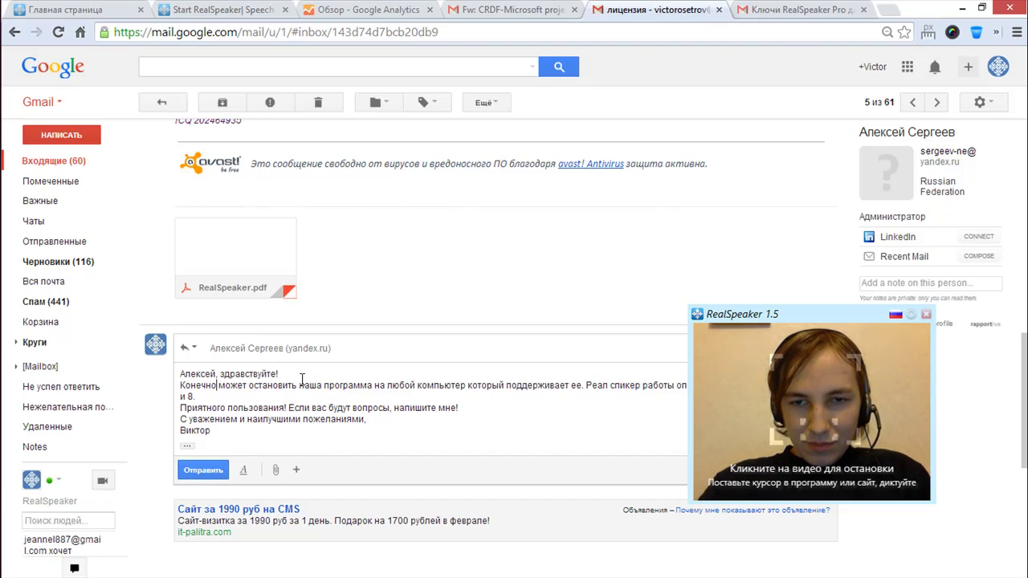
Change the word "остановить" to "усстановить" in the reply's first body sentence.
key(ctrl+Right)
key(ctrl+Right)
key(BackSpace)
text(у)
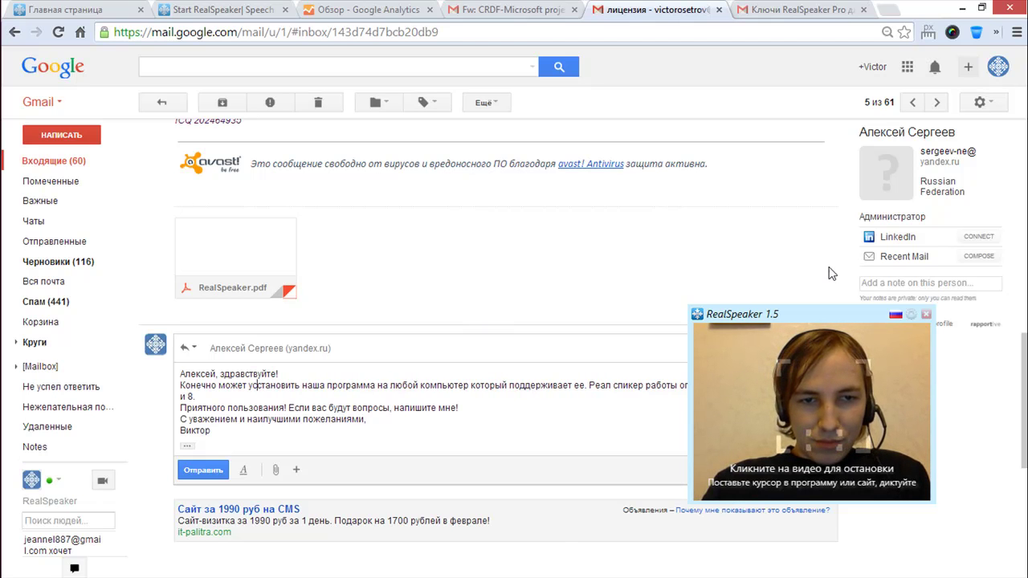
Move the RealSpeaker window off the reply text and insert "Требования" before "Реал спикер" and "для" before "работы".
drag(819, 315, 821, 126)
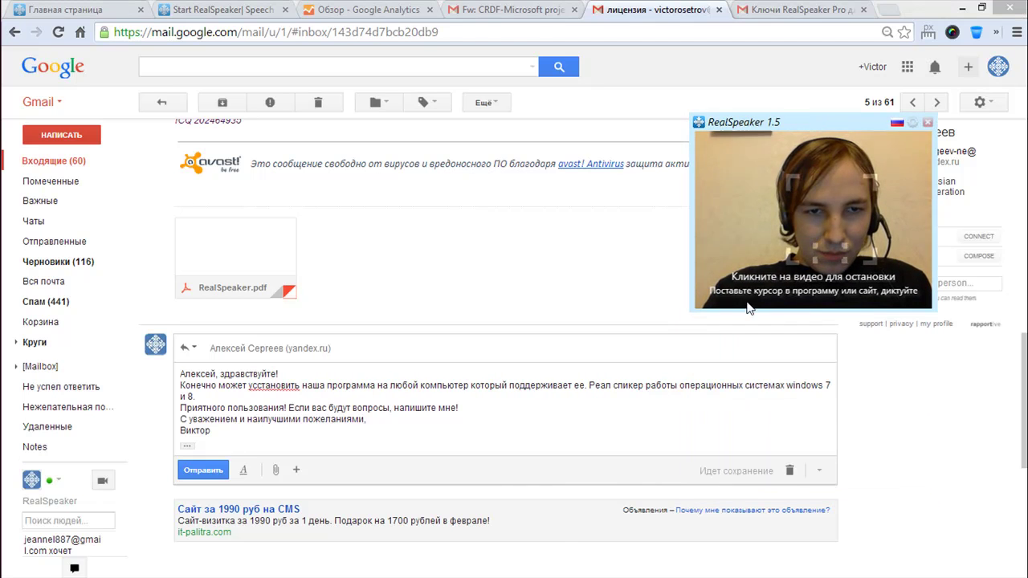
click(647, 386)
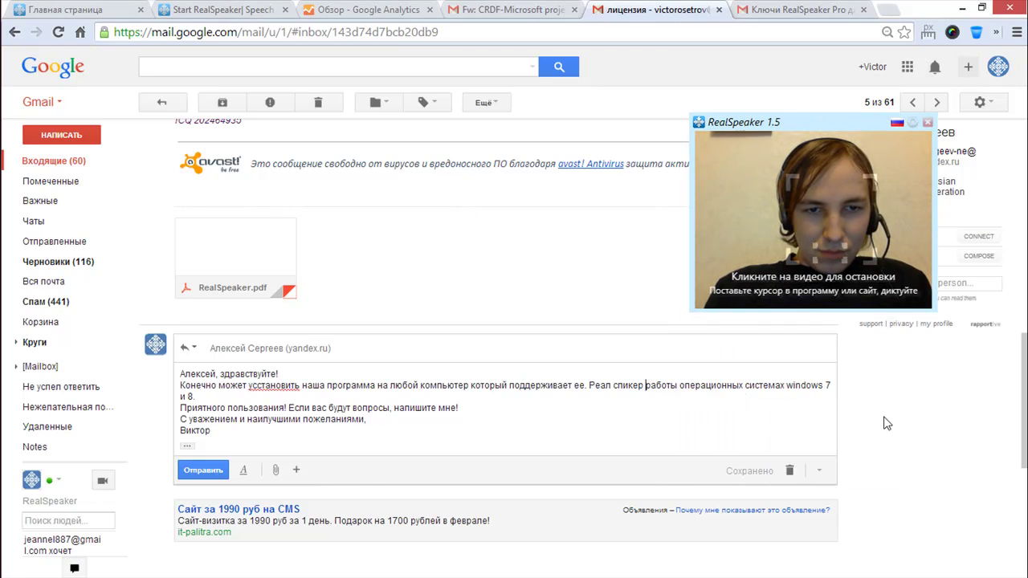
key(ctrl+Left)
key(ctrl+Left)
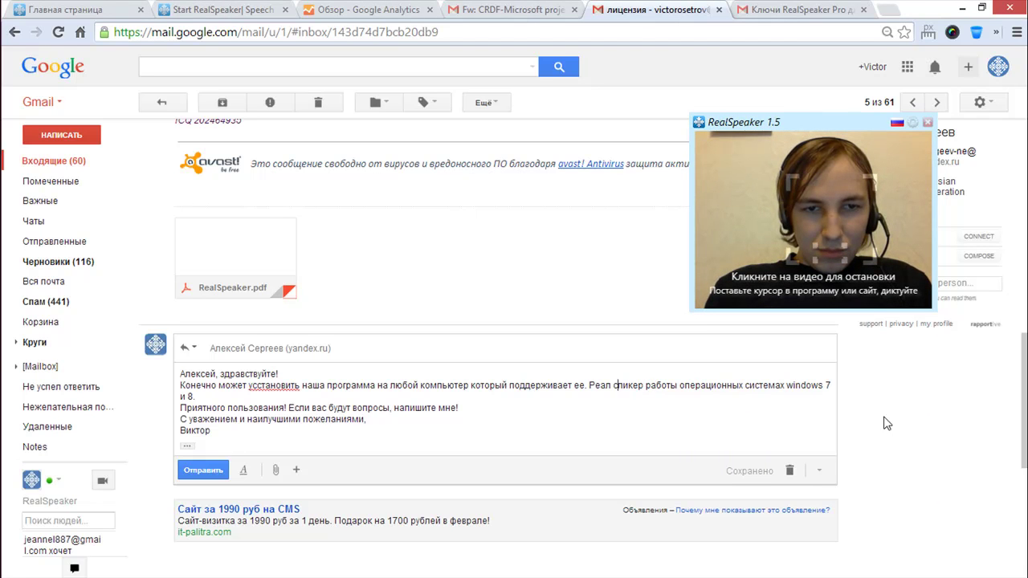
text(Требования)
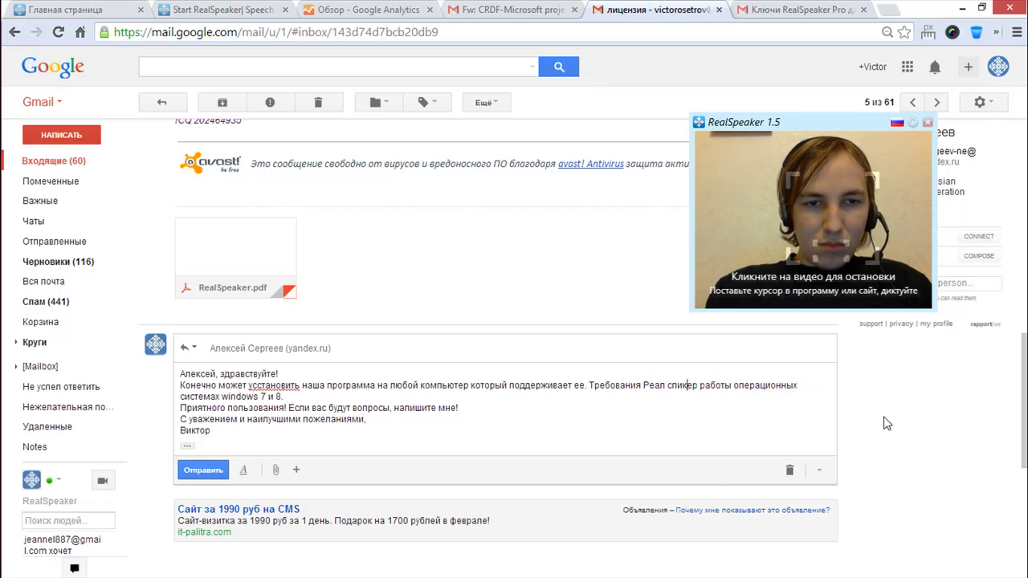
key(ctrl+Right)
key(ctrl+Right)
text(для)
Change "операционных системах" to "операционные системы -" before "windows 7 и 8".
key(End)
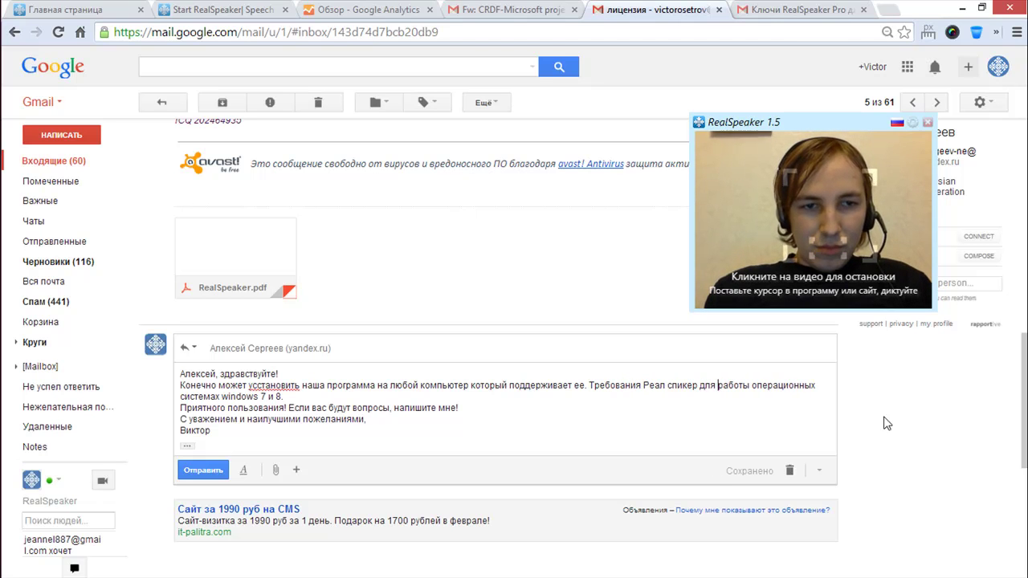
key(BackSpace)
text(е)
key(Down)
key(ctrl+Left)
key(ctrl+Left)
key(ctrl+Left)
key(ctrl+Left)
key(BackSpace)
key(BackSpace)
key(BackSpace)
text(ы )
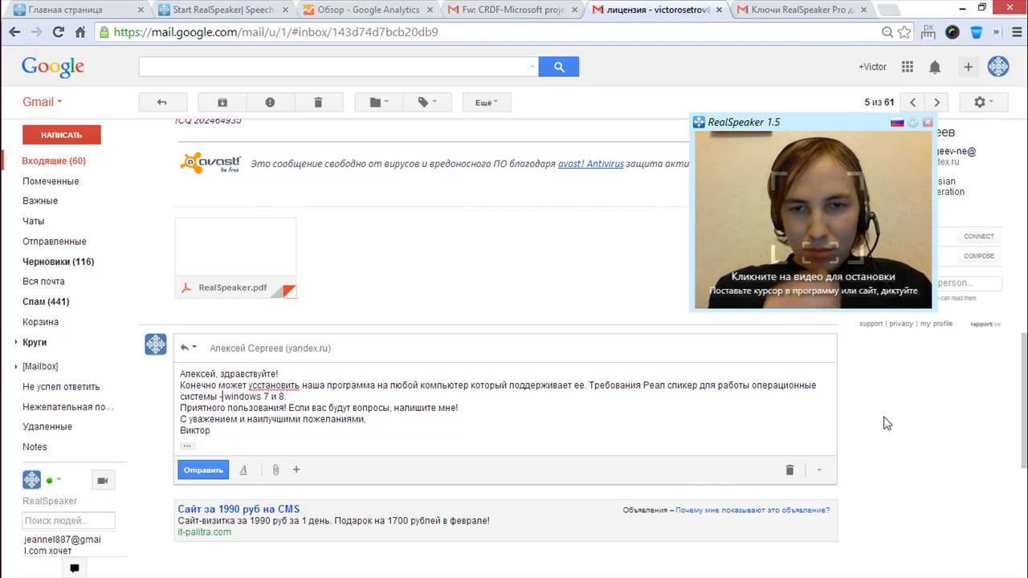
Complete the dash before "windows 7 и 8" and correct "усстановить" to "установить" in the reply.
text(-)
key(ctrl+Right)
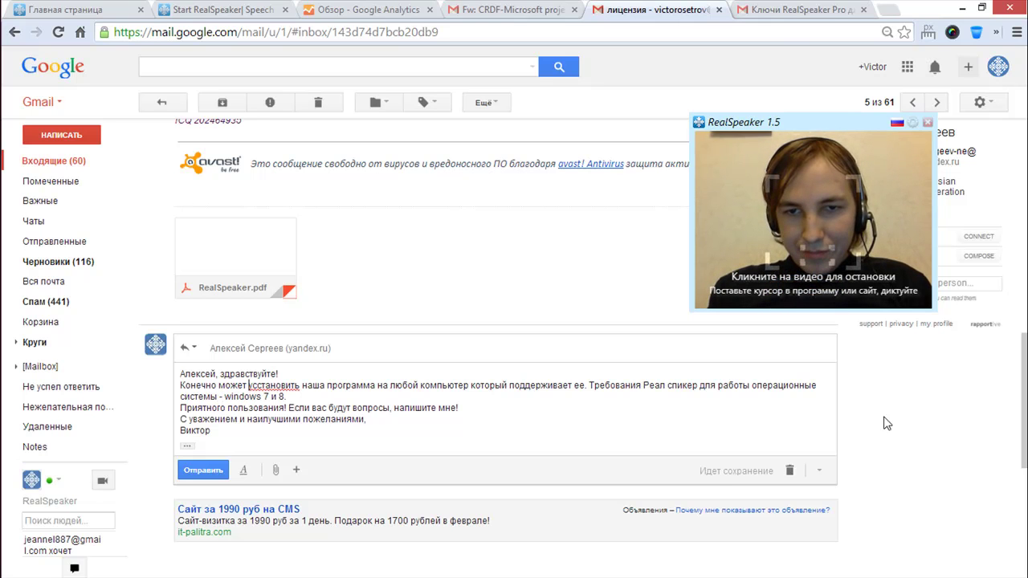
key(Right)
key(Delete)
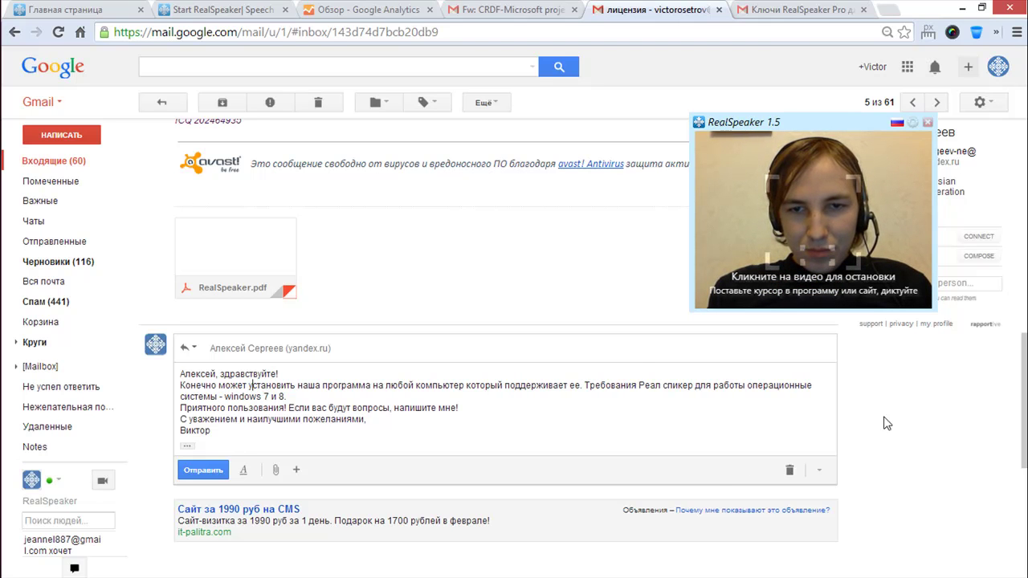
key(Down)
key(Down)
key(Down)
key(Down)
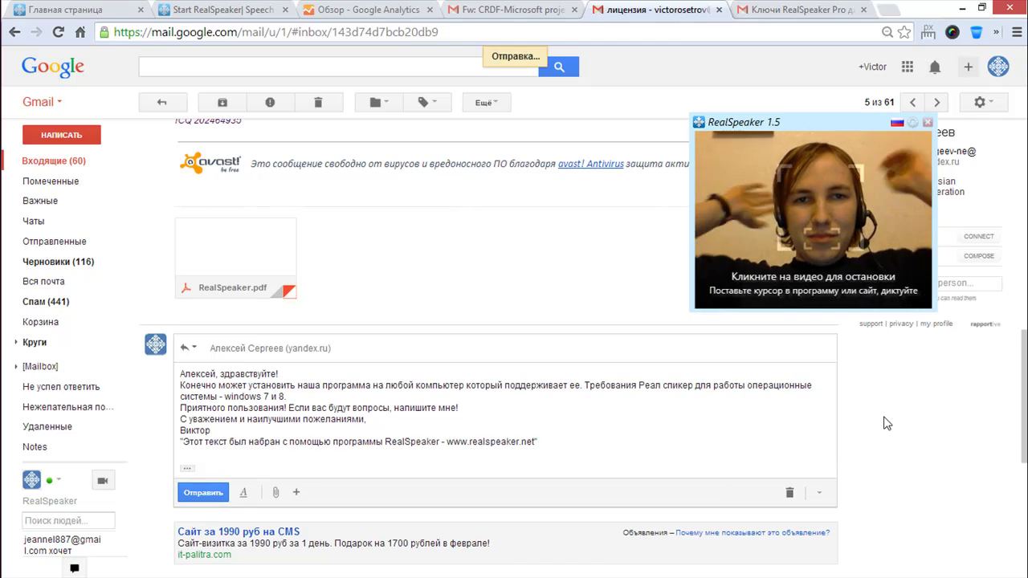
click(719, 10)
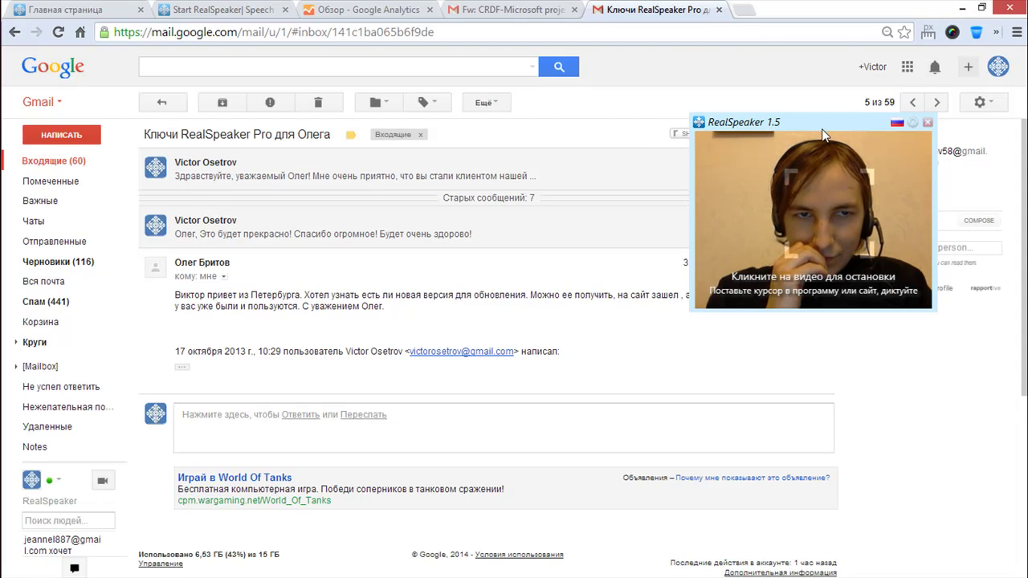
Move the RealSpeaker window higher and start a reply to the open email with the recipient's first name and ", здравствуйте!".
drag(811, 126, 800, 73)
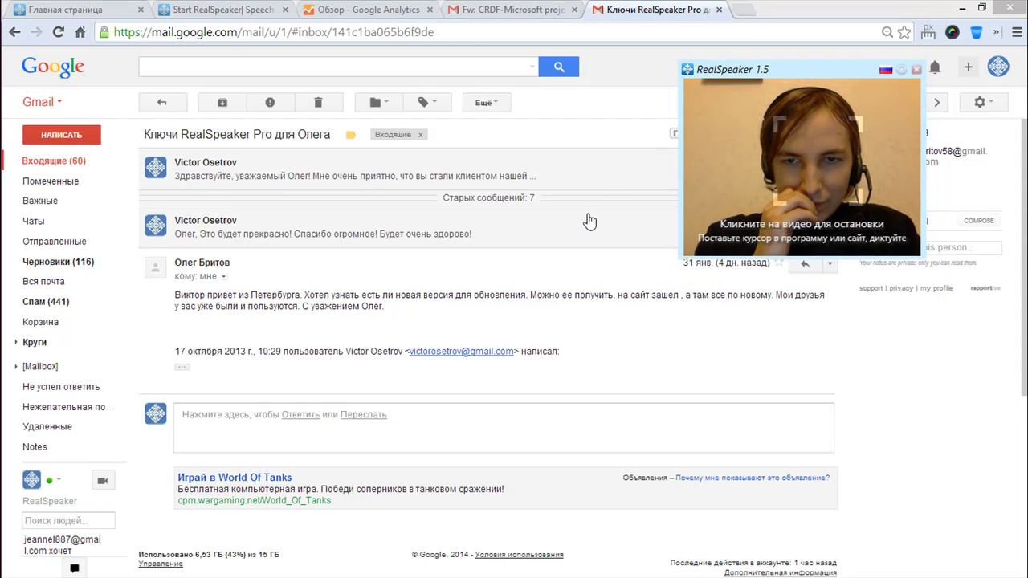
click(247, 433)
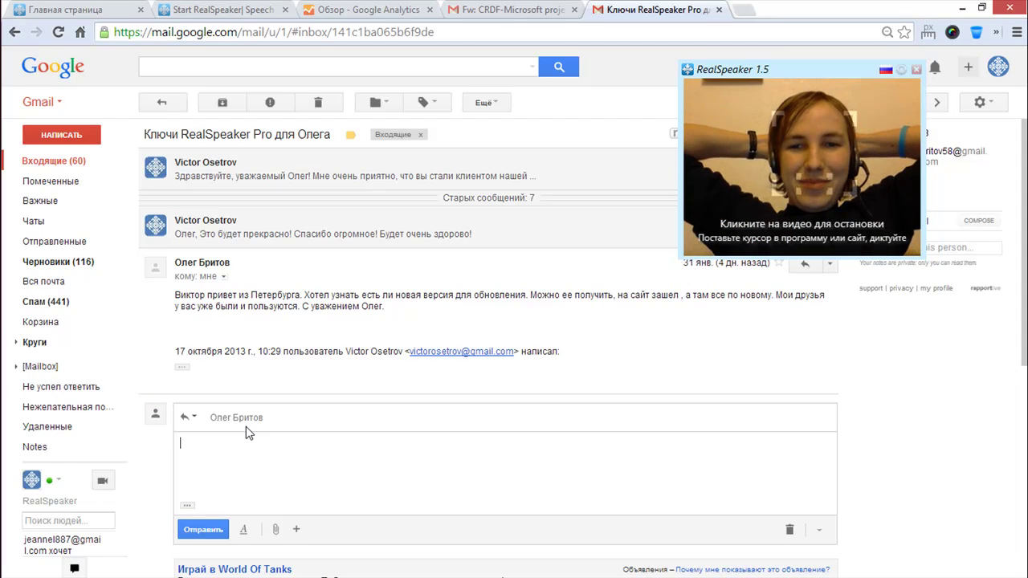
text(Олег)
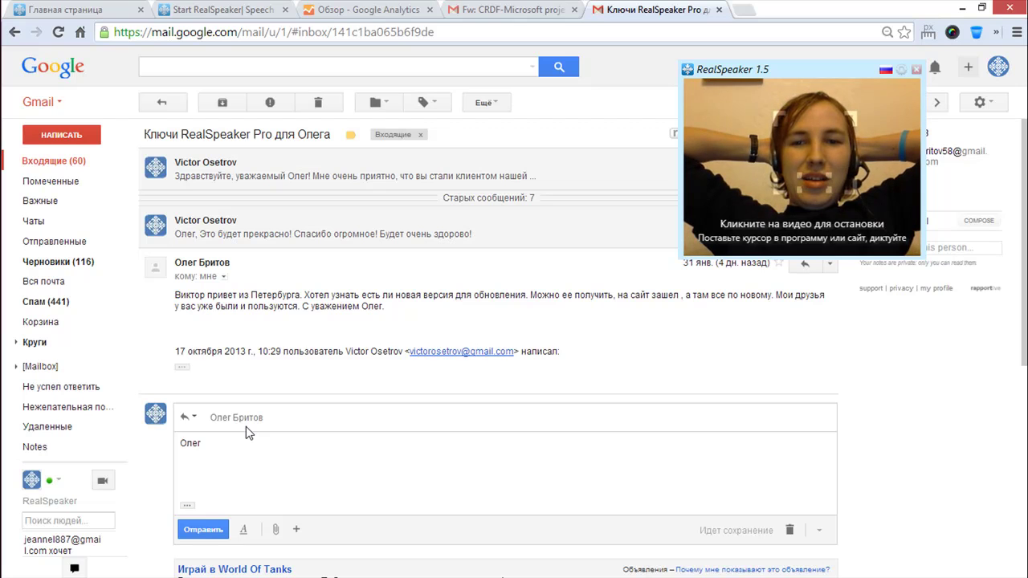
text(, здравствуйте)
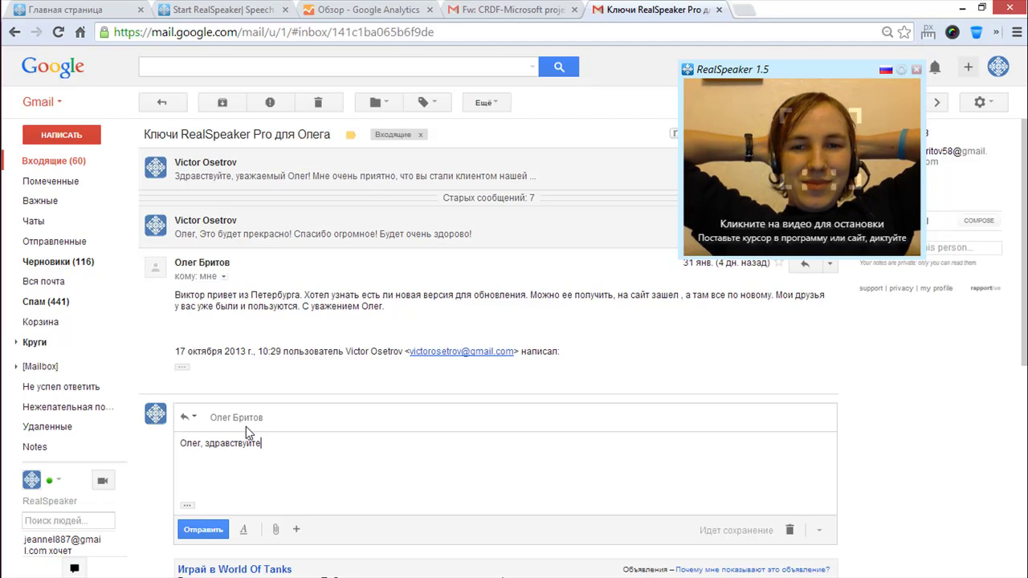
text(!)
key(Return)
Write "Огромное спасибо за ваше письмо!" on the line below the greeting, removing the stray "А".
text(А)
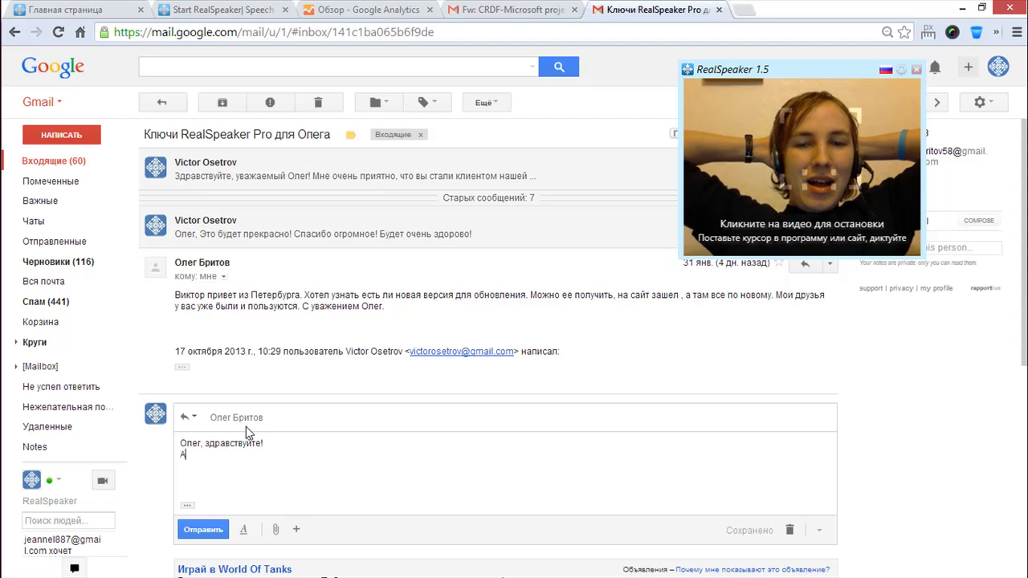
key(BackSpace)
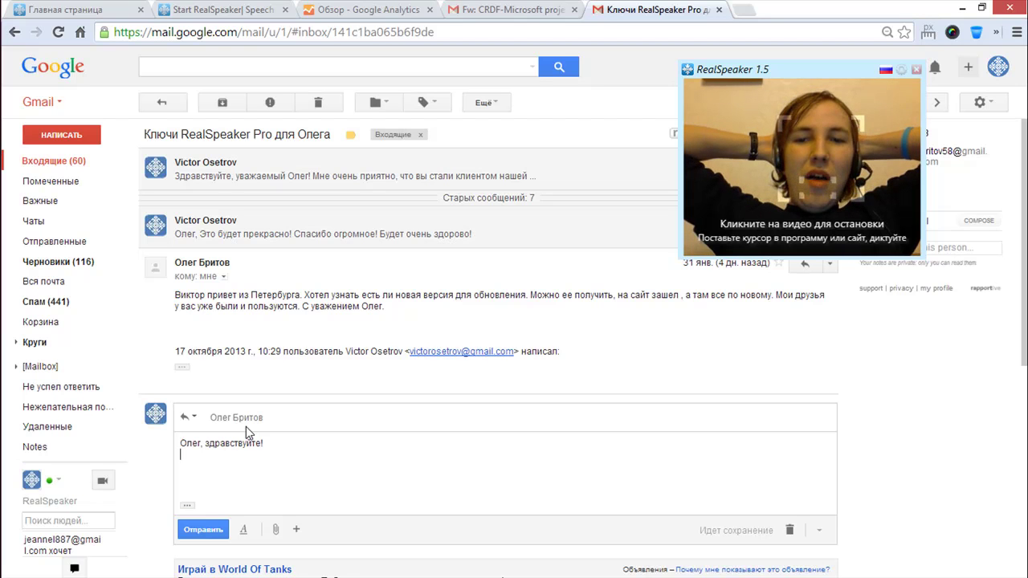
text(Огромное спасибо за ваше письмо!)
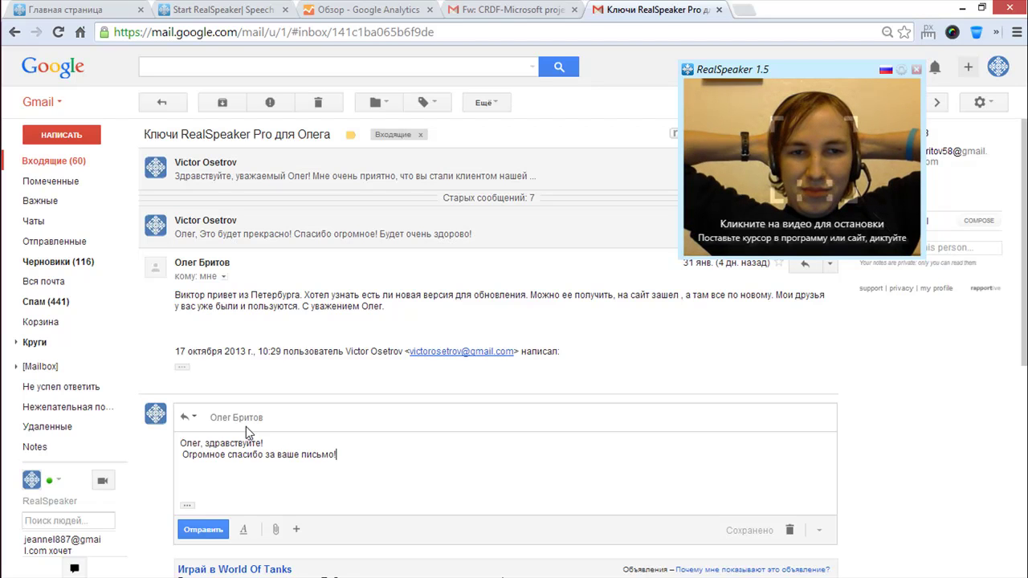
Add the sentence "Последняя новая версия это 1.5.", deleting the misrecognised words, and start a new line.
text(Последние новости от 1.5.)
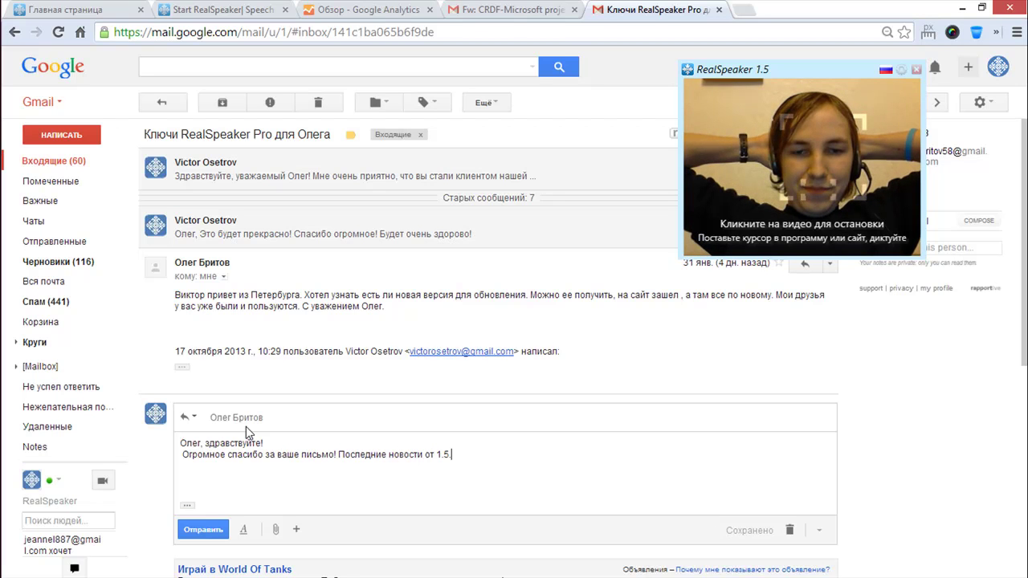
text(Удалите слова)
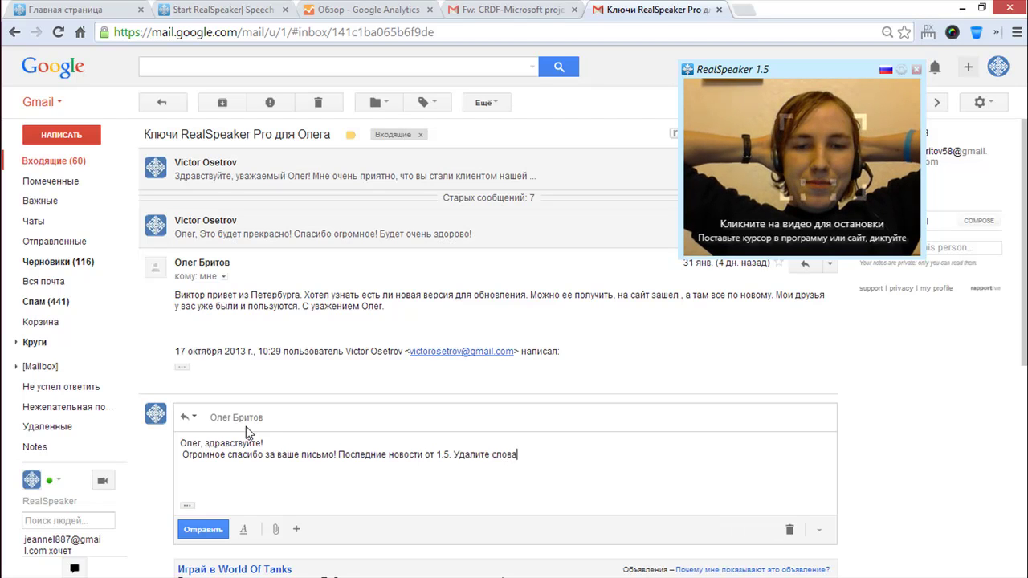
key(ctrl+BackSpace)
key(ctrl+BackSpace)
key(ctrl+BackSpace)
key(ctrl+BackSpace)
key(ctrl+BackSpace)
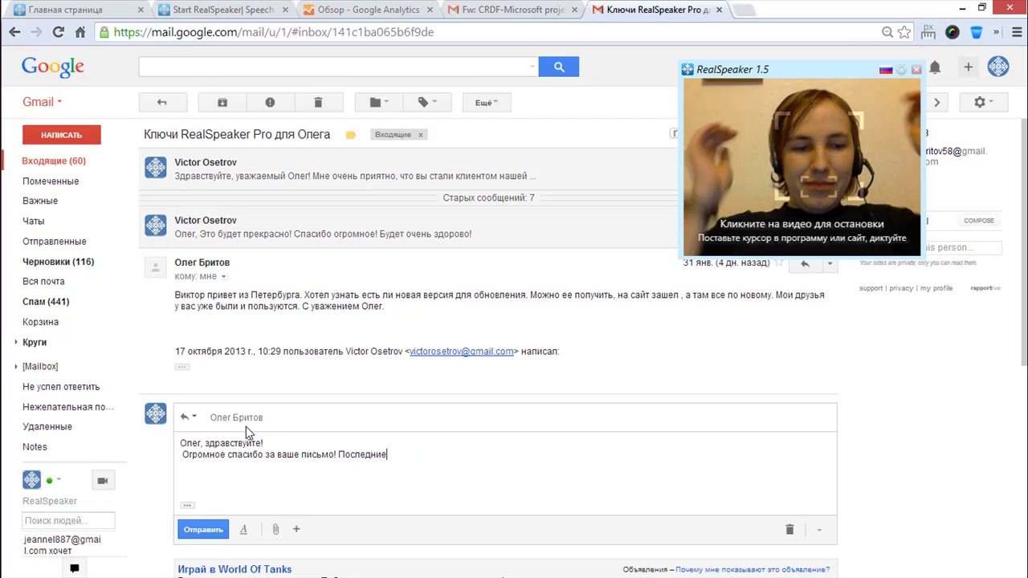
key(BackSpace)
key(BackSpace)
text(яя)
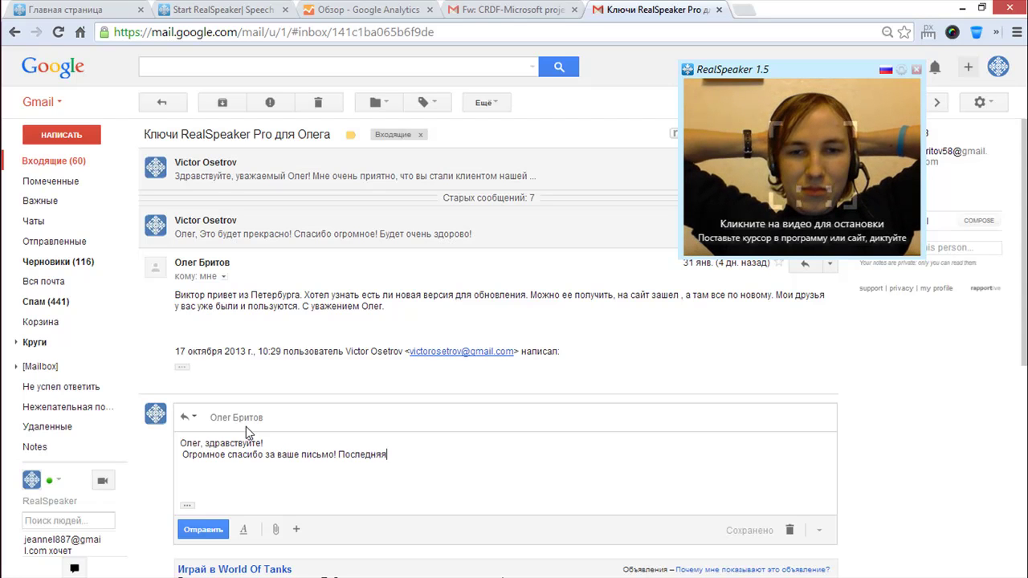
text(новая версия это 1.5.)
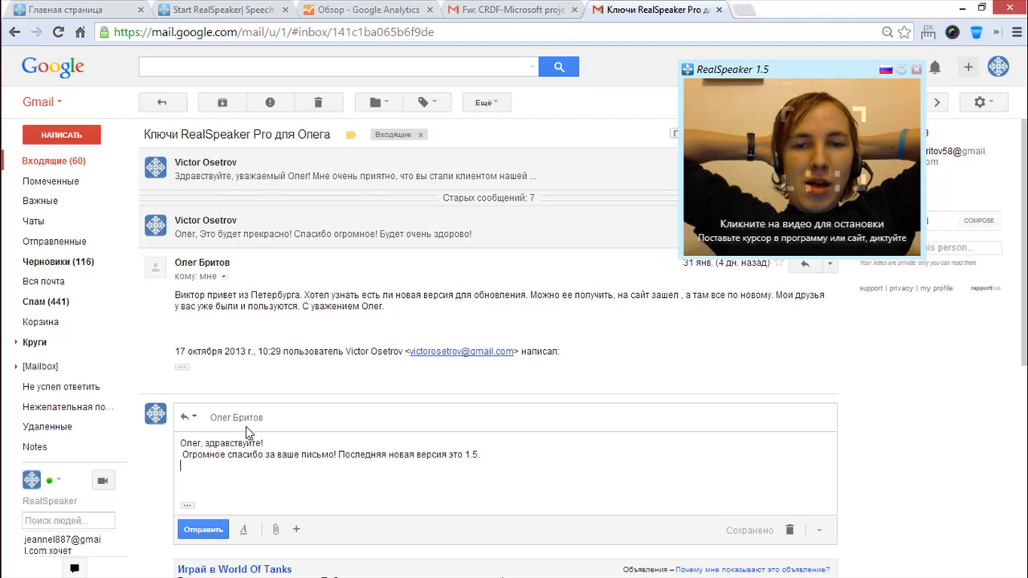
key(Return)
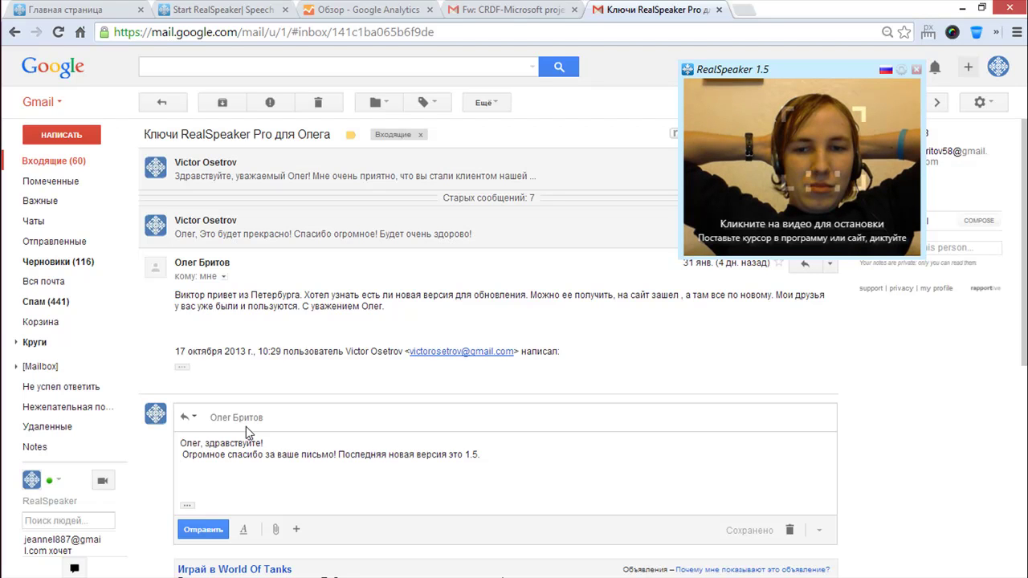
Add text on program self-updates, site updates and thanks, closing with "Всего самого замечательного!", "С уважением и наилучшими пожеланиями," and the sender's first name.
text(Программа долж)
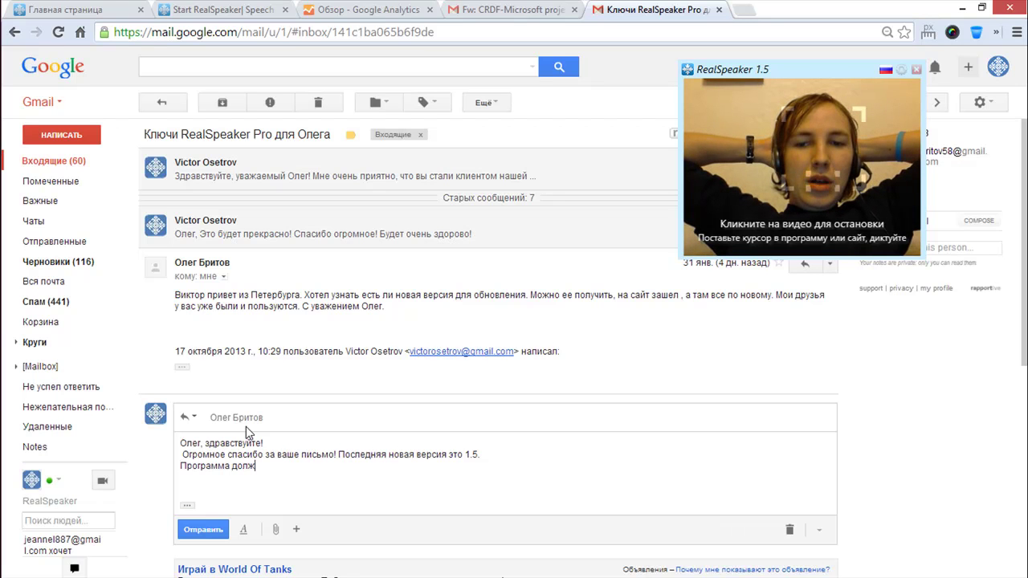
text(на самостоятельно обновиться или вывести ссылку которые можно обновить. Сайт регулярно обновляется. Спасибо огромное что следите за нашими успехами и помогайте на продвижение.)
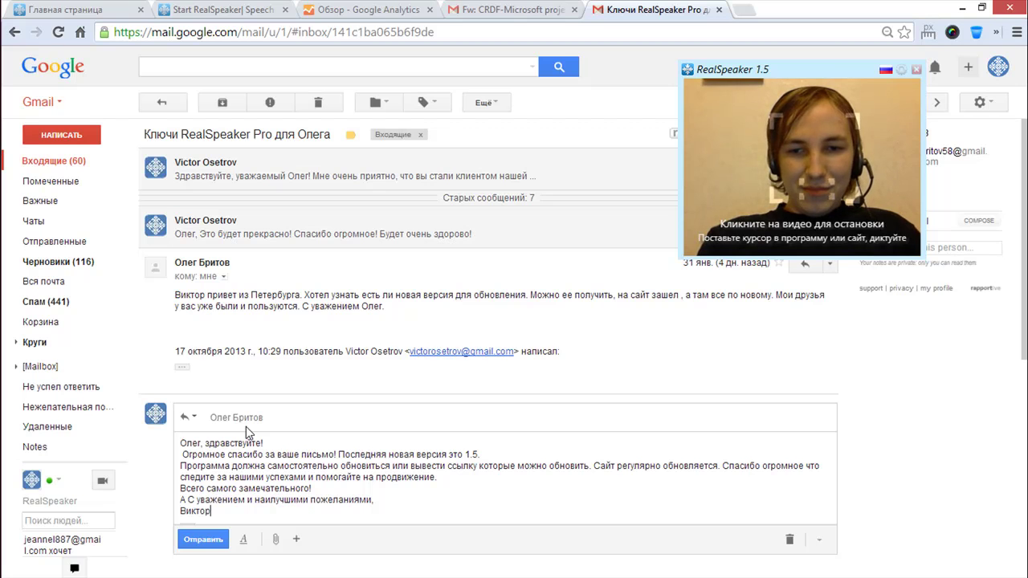
Remove the stray "А" before "С уважением" and the leading space before "Огромное спасибо".
key(Down)
key(Left)
key(Left)
key(Left)
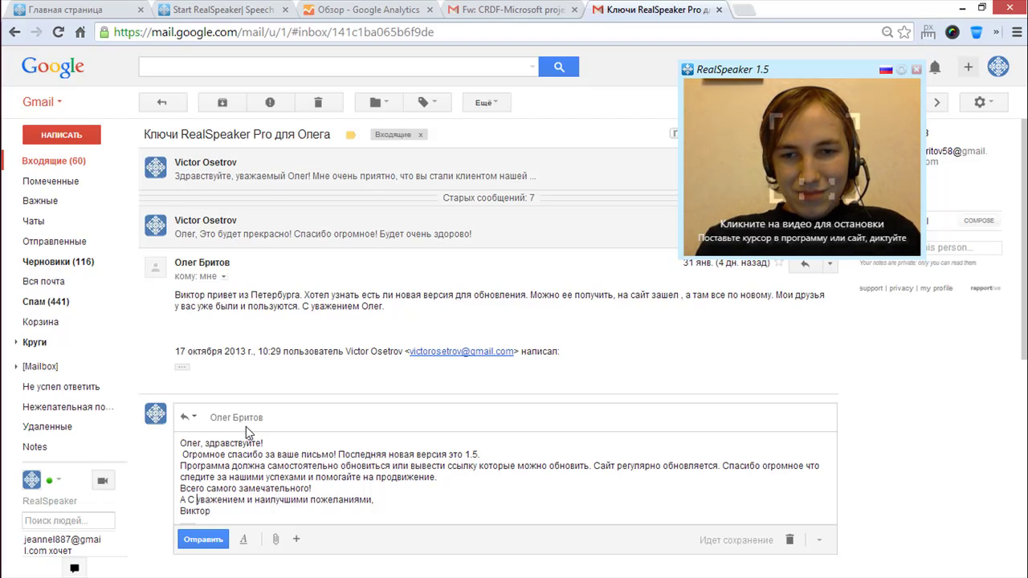
key(BackSpace)
key(BackSpace)
key(Up)
key(Up)
key(Up)
key(Up)
key(Home)
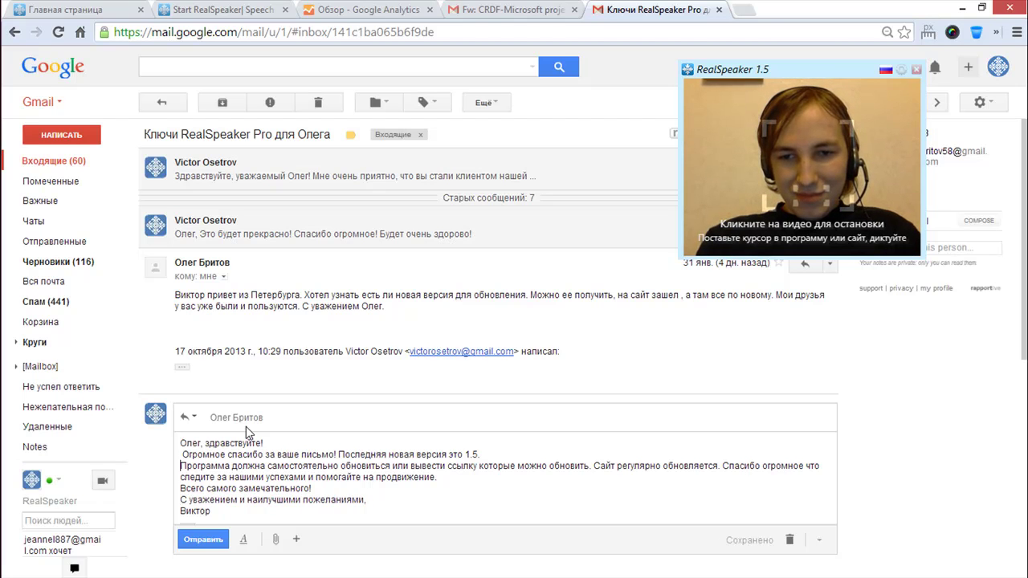
key(Delete)
key(Down)
key(Right)
key(Right)
key(Right)
key(Right)
key(Right)
key(Right)
key(Right)
key(Right)
key(Up)
key(Up)
key(End)
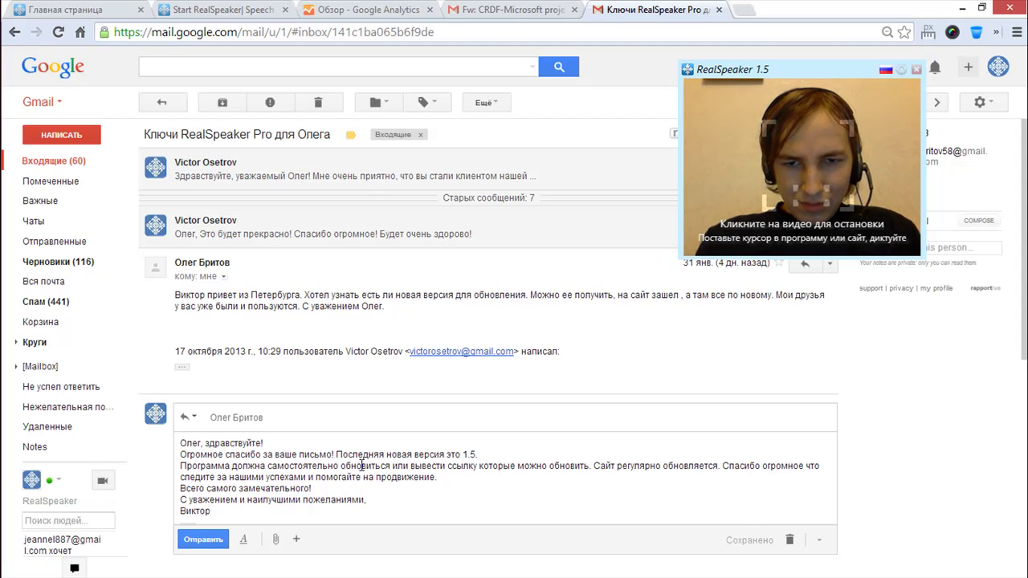
Change "которые" to "по которой ее" before "можно обновить" in the sentence about the update link.
click(480, 466)
text(по)
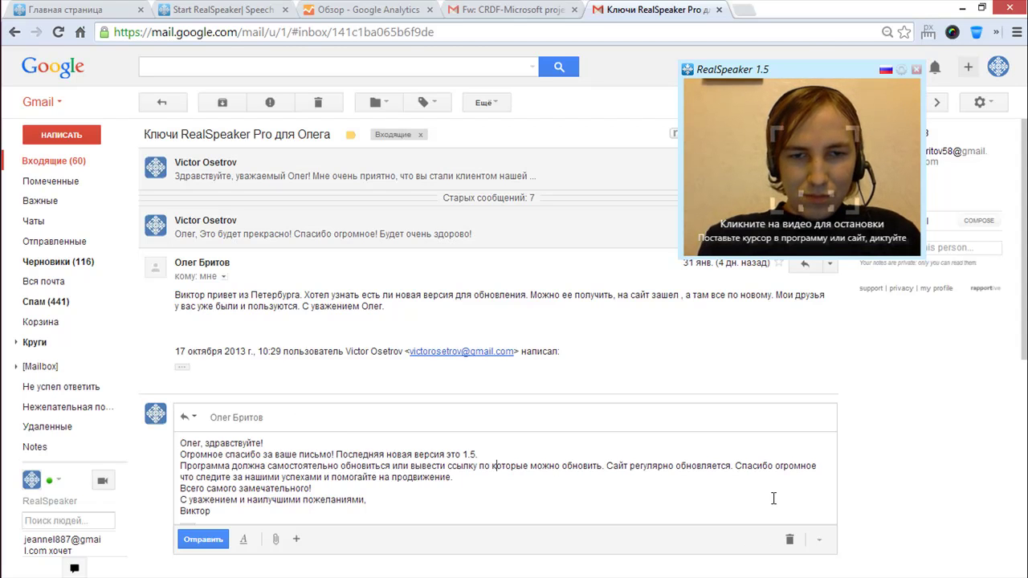
key(BackSpace)
key(BackSpace)
key(BackSpace)
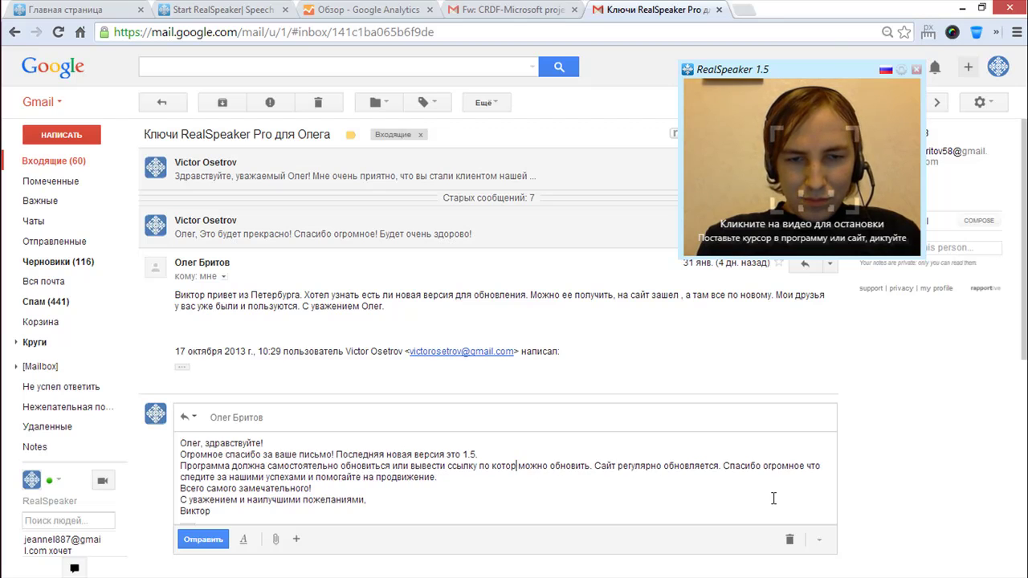
text(ой ее)
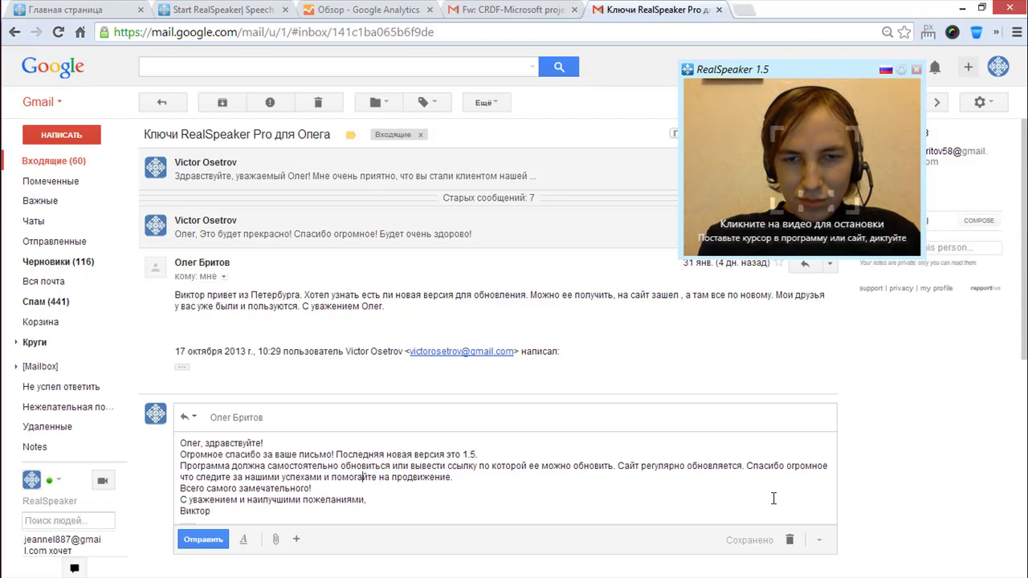
Change "помогайте на продвижение" to "помогаете нам в продвижении" in the thank-you sentence.
key(Delete)
text(е)
key(Right)
key(Right)
text(м в)
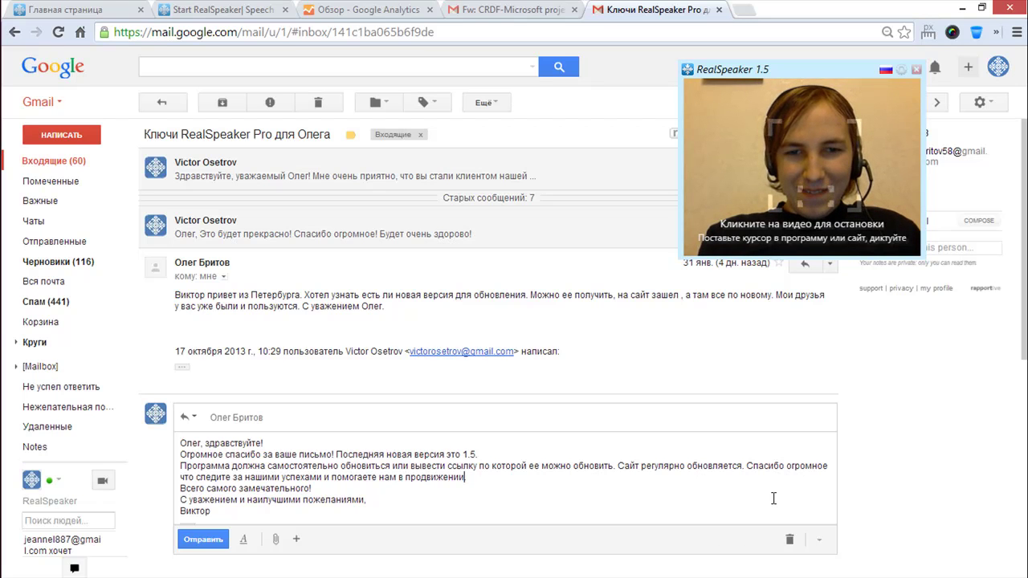
Send this reply with the quoted RealSpeaker promotional line under the signature, close the email's tab and minimise the browser.
key(Down)
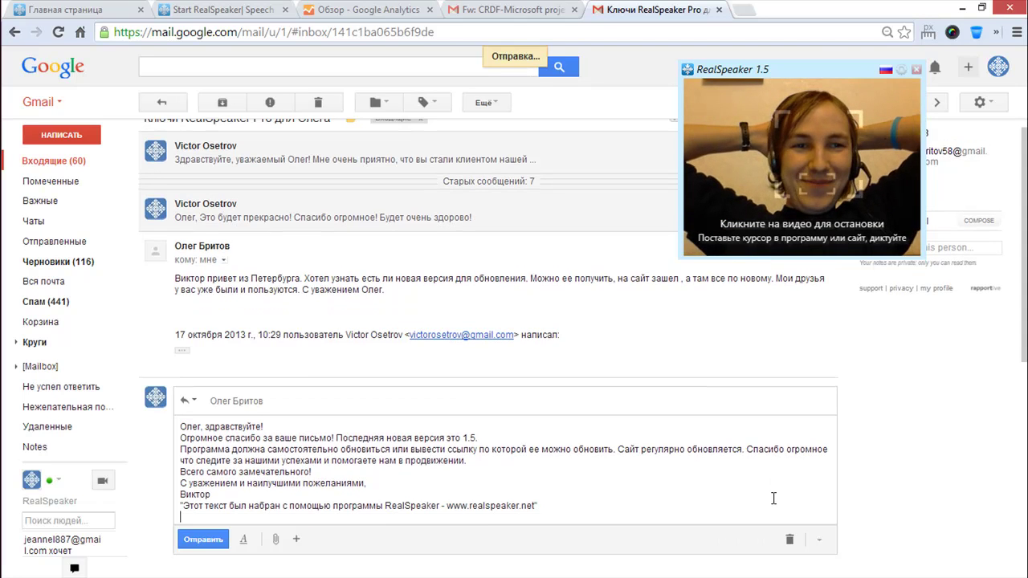
click(719, 10)
click(961, 7)
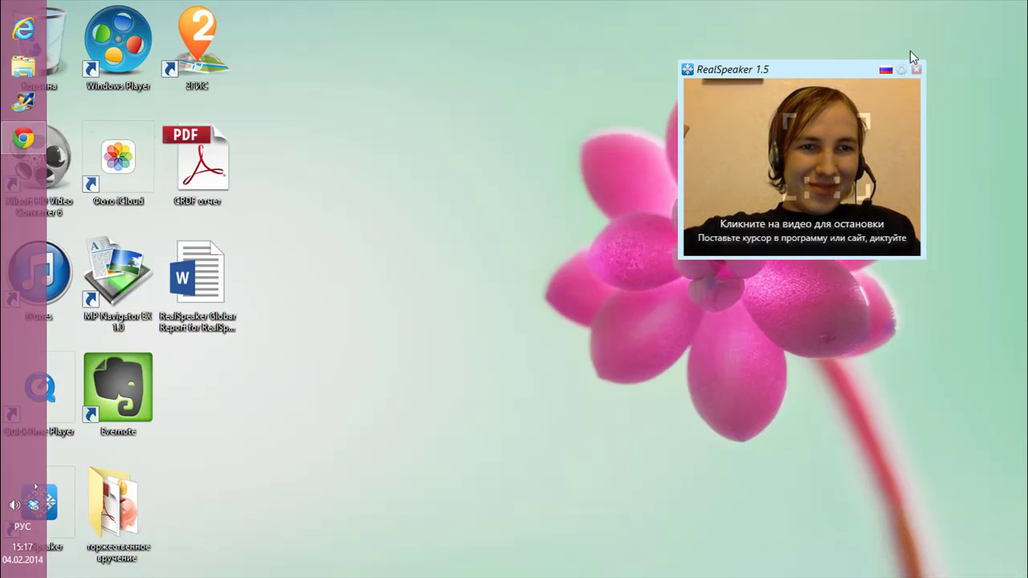